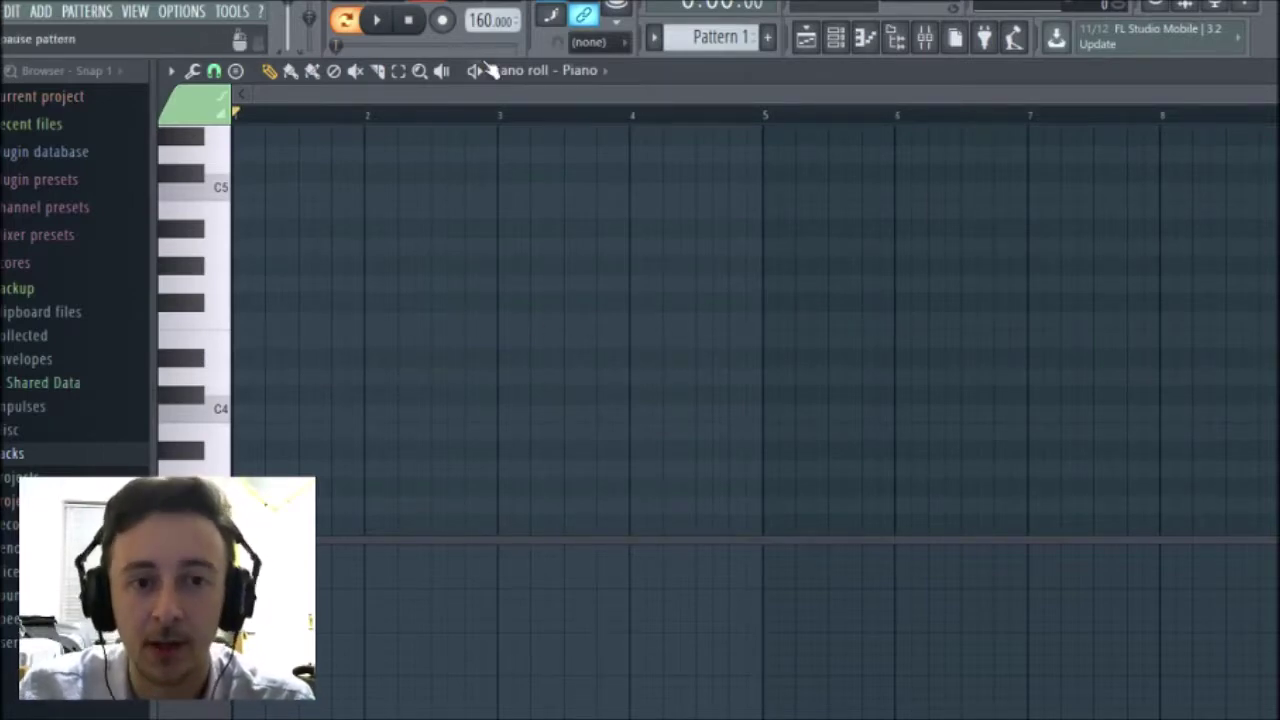
# Draw three back-to-back D4 notes starting at bars 1, 4 and 6 to fill eight bars, and play them back.
pyautogui.click(243, 378)
pyautogui.moveTo(625, 376); pyautogui.dragTo(358, 370)
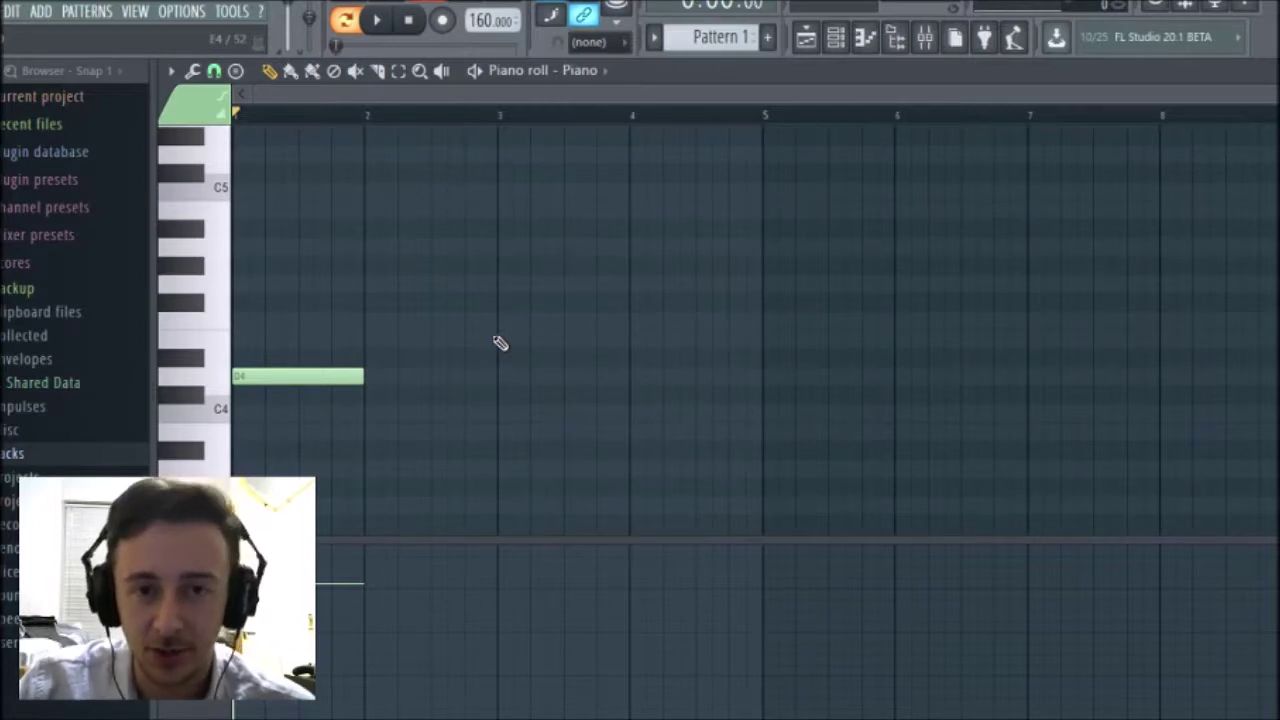
pyautogui.moveTo(363, 377); pyautogui.dragTo(628, 384)
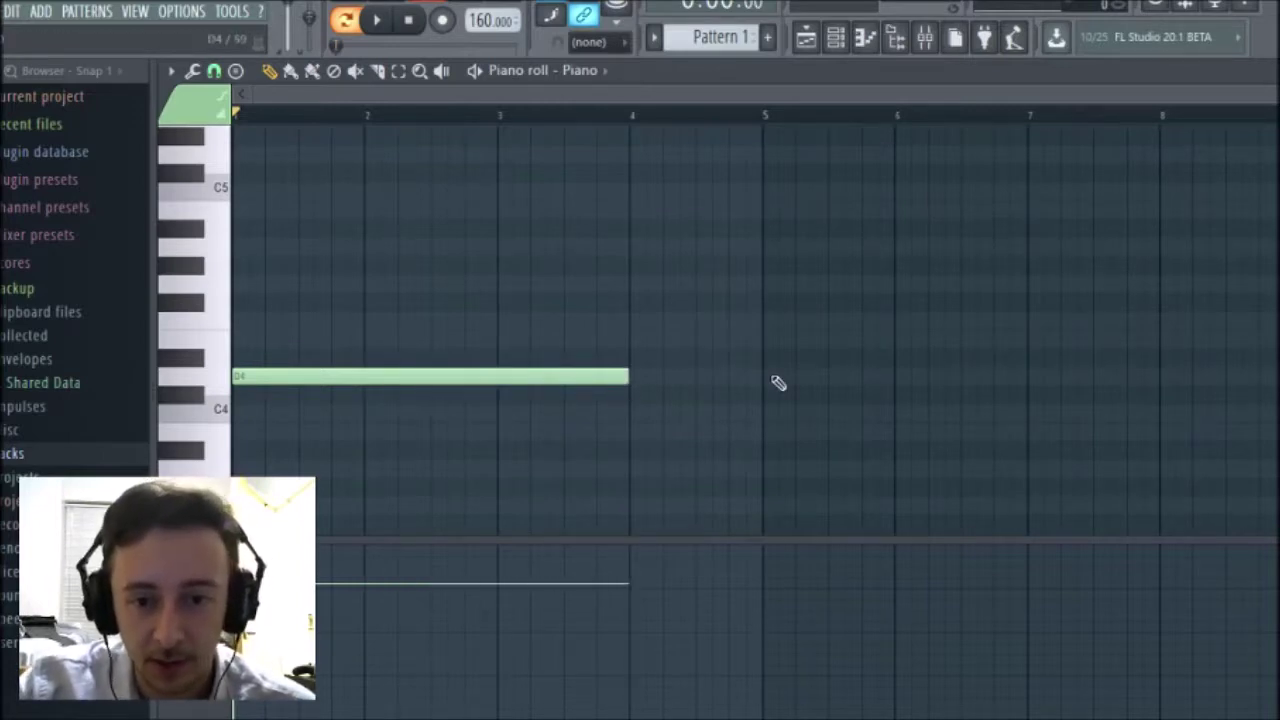
pyautogui.click(898, 375)
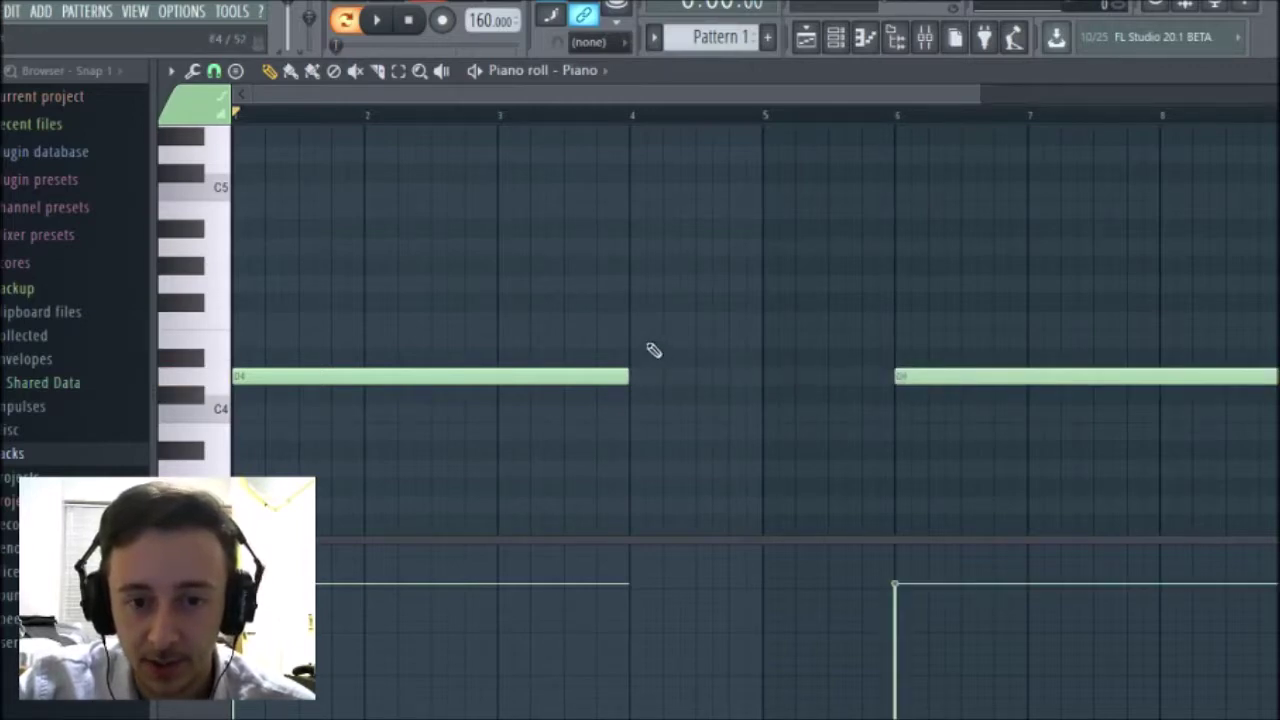
pyautogui.click(640, 340)
pyautogui.moveTo(1026, 340); pyautogui.dragTo(864, 375)
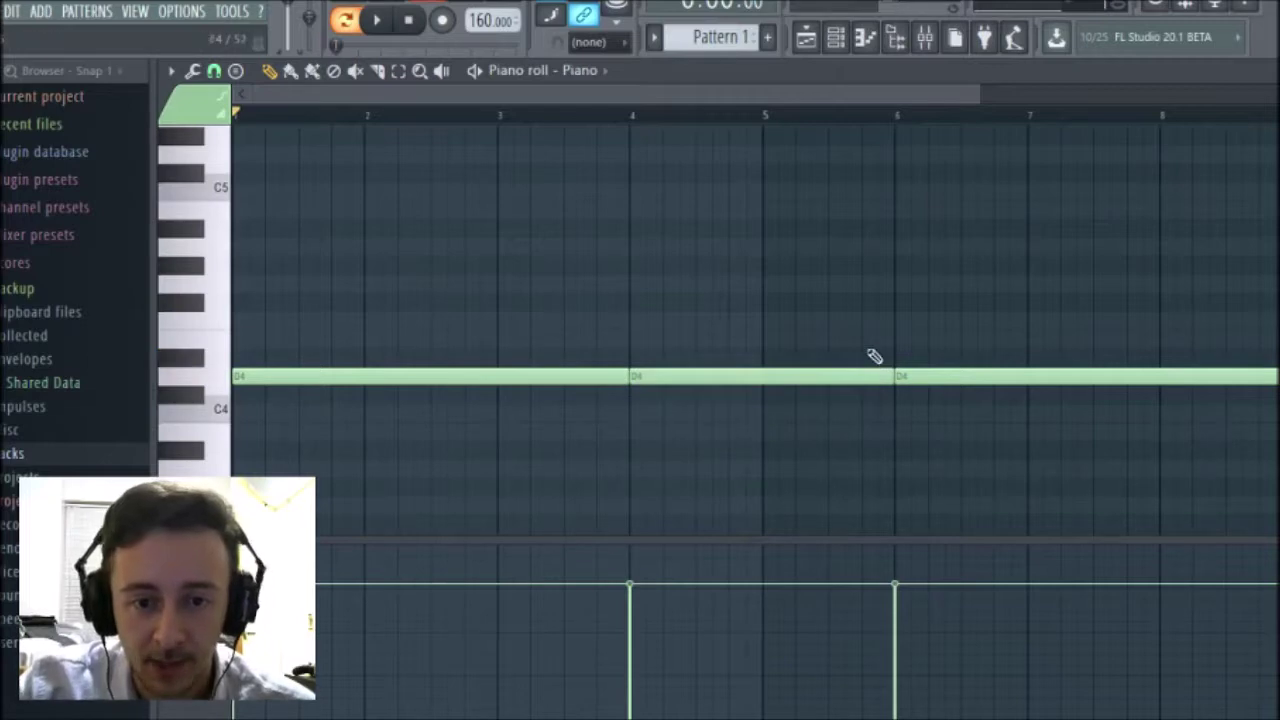
pyautogui.press('space')
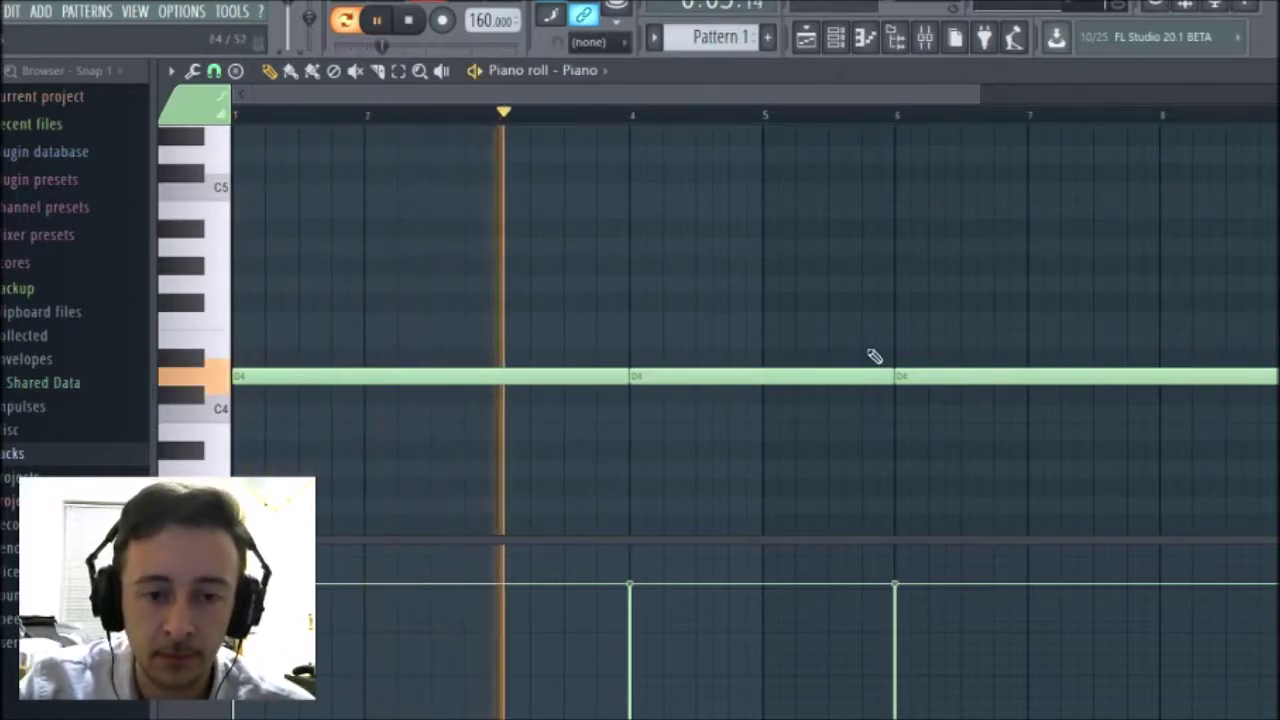
pyautogui.press('space')
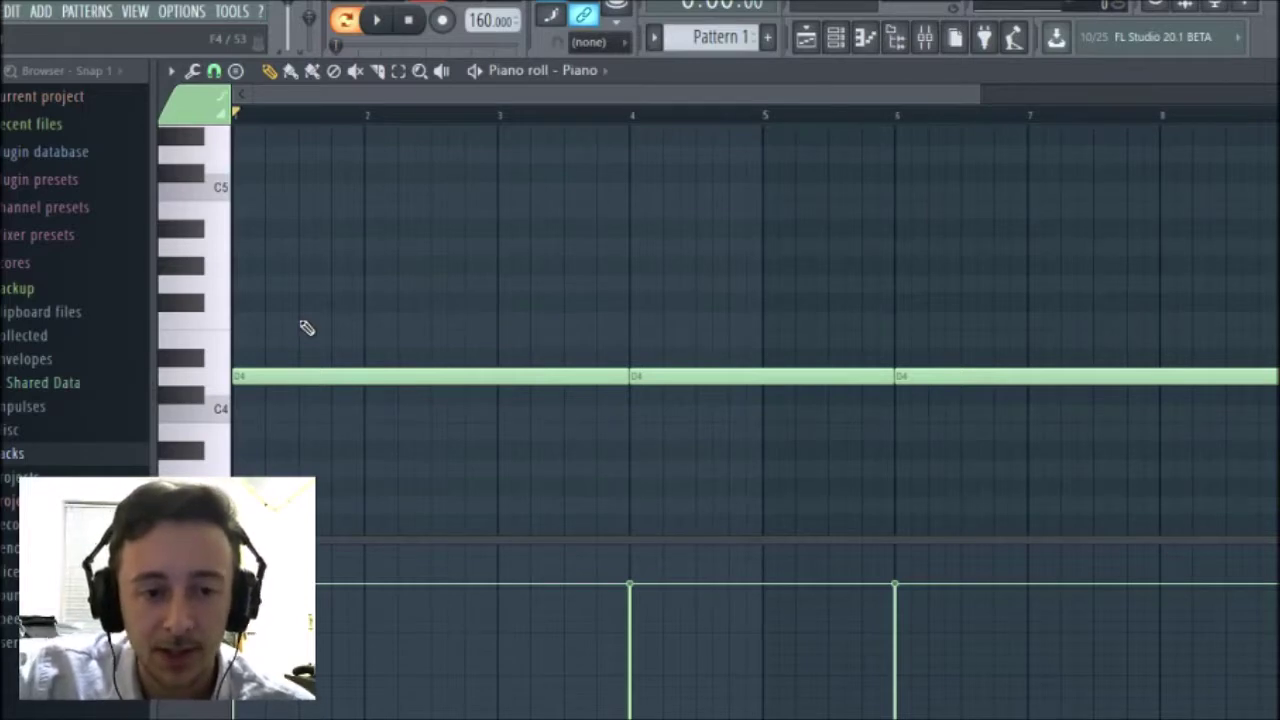
# Slice the long D4 notes at the start of bar 3 and bar 8, and listen to the pattern.
pyautogui.click(378, 71)
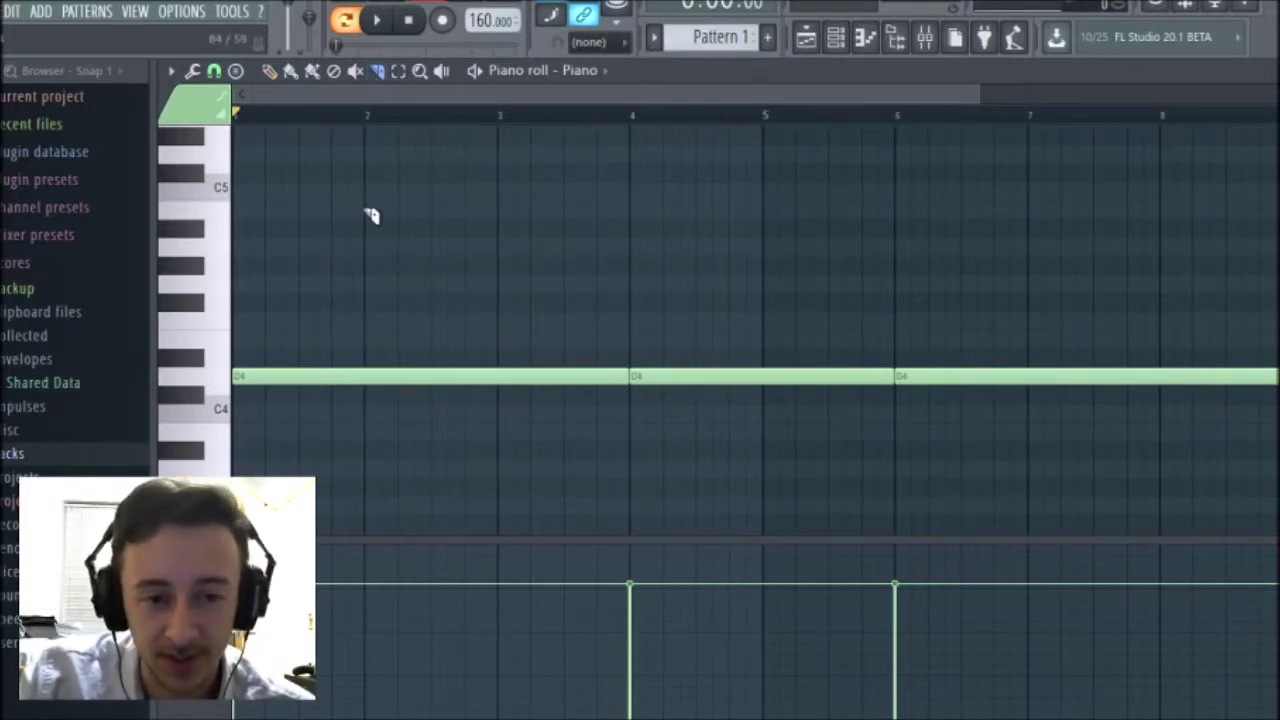
pyautogui.moveTo(505, 366)
pyautogui.mouseDown()
pyautogui.moveTo(509, 396)
pyautogui.moveTo(508, 366)
pyautogui.mouseUp()
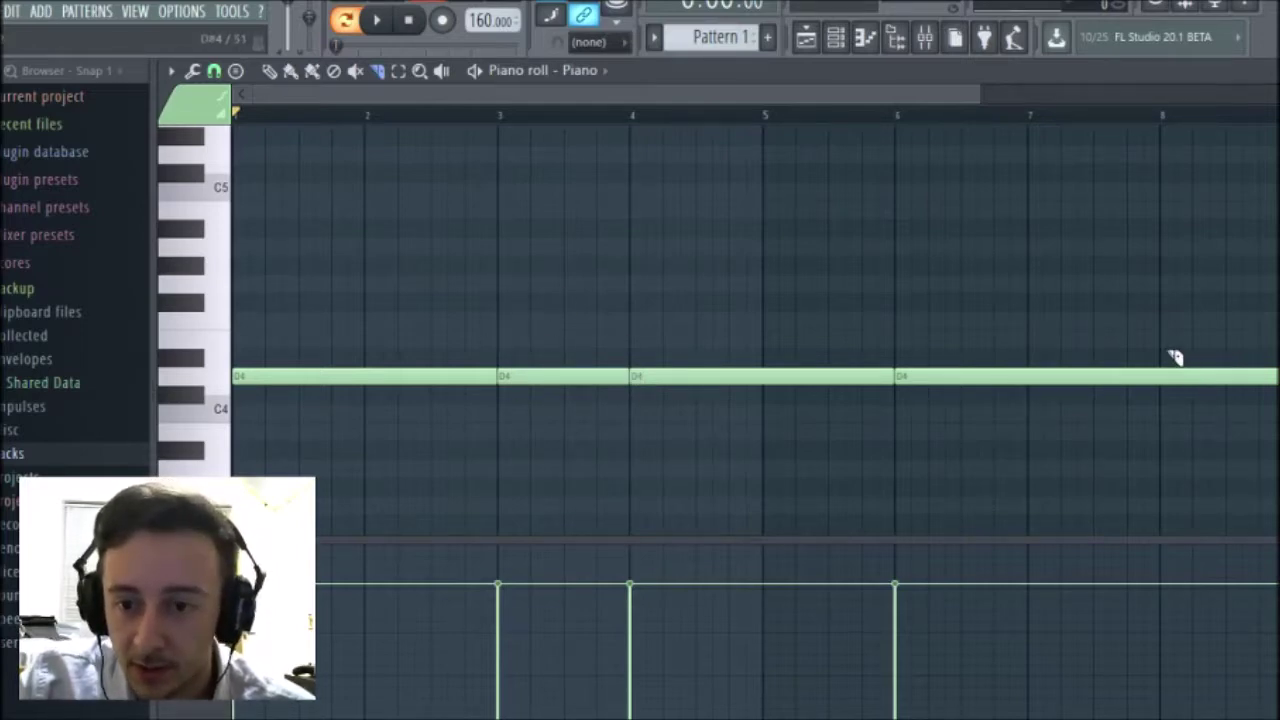
pyautogui.moveTo(1160, 345); pyautogui.dragTo(1160, 440)
pyautogui.moveTo(981, 97); pyautogui.dragTo(1006, 95)
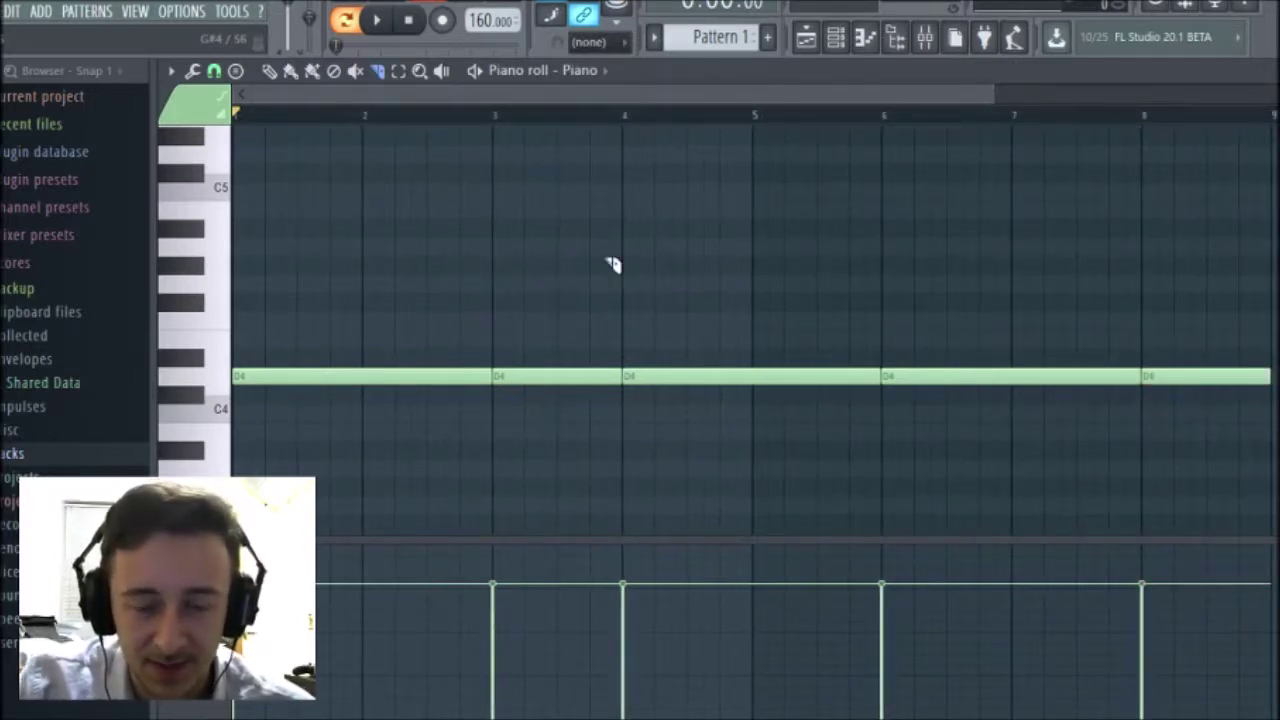
pyautogui.press('space')
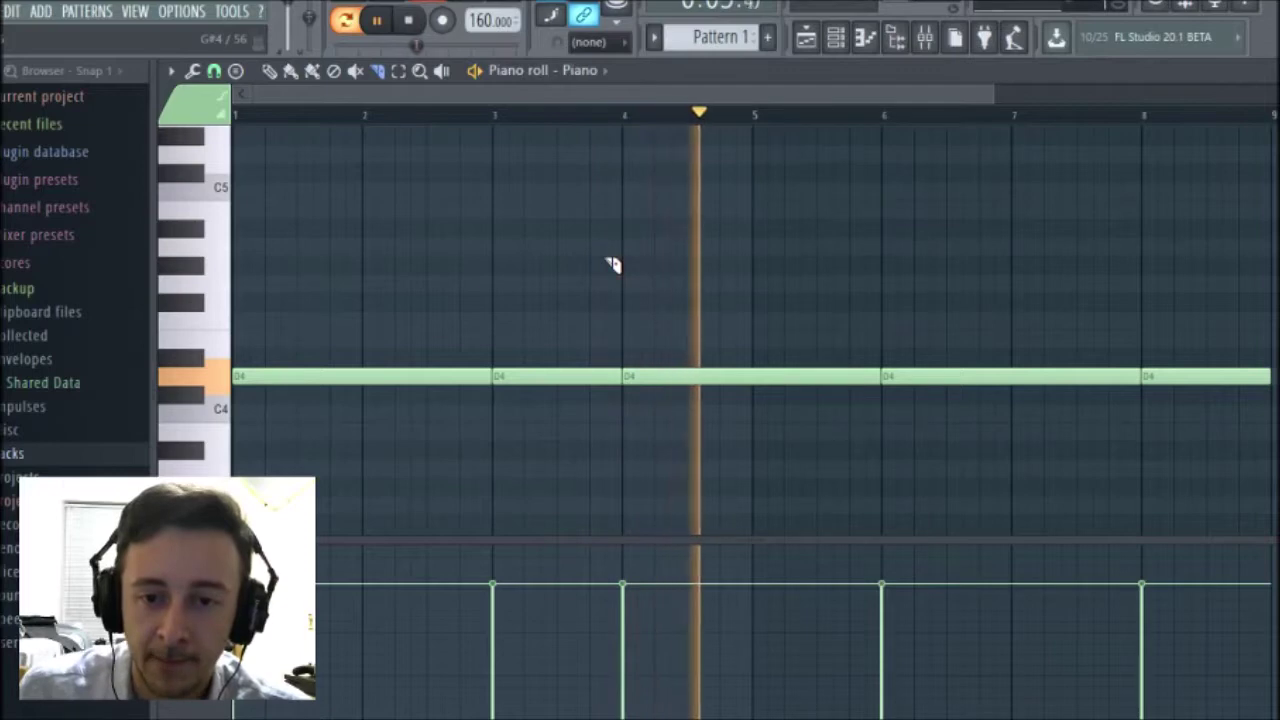
pyautogui.press('space')
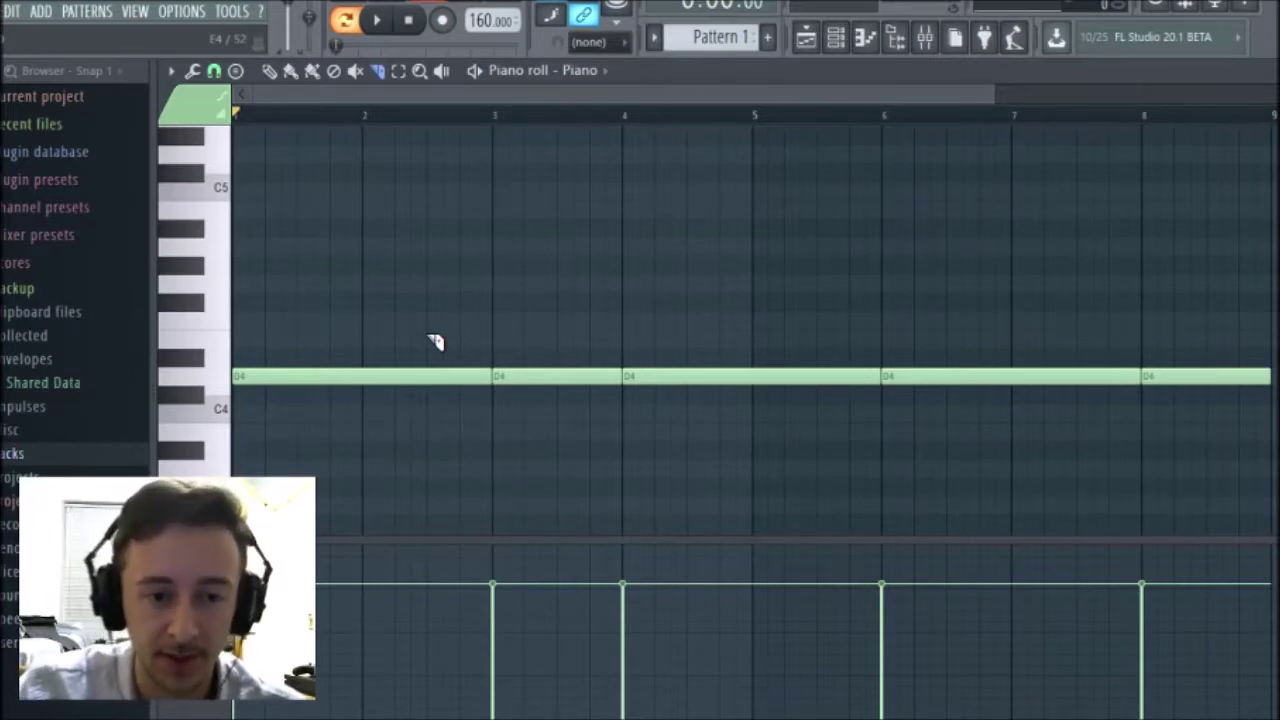
# Slice the D4 notes halfway through bar 2 and bar 5, and play back the new rhythm.
pyautogui.moveTo(430, 330); pyautogui.dragTo(435, 434)
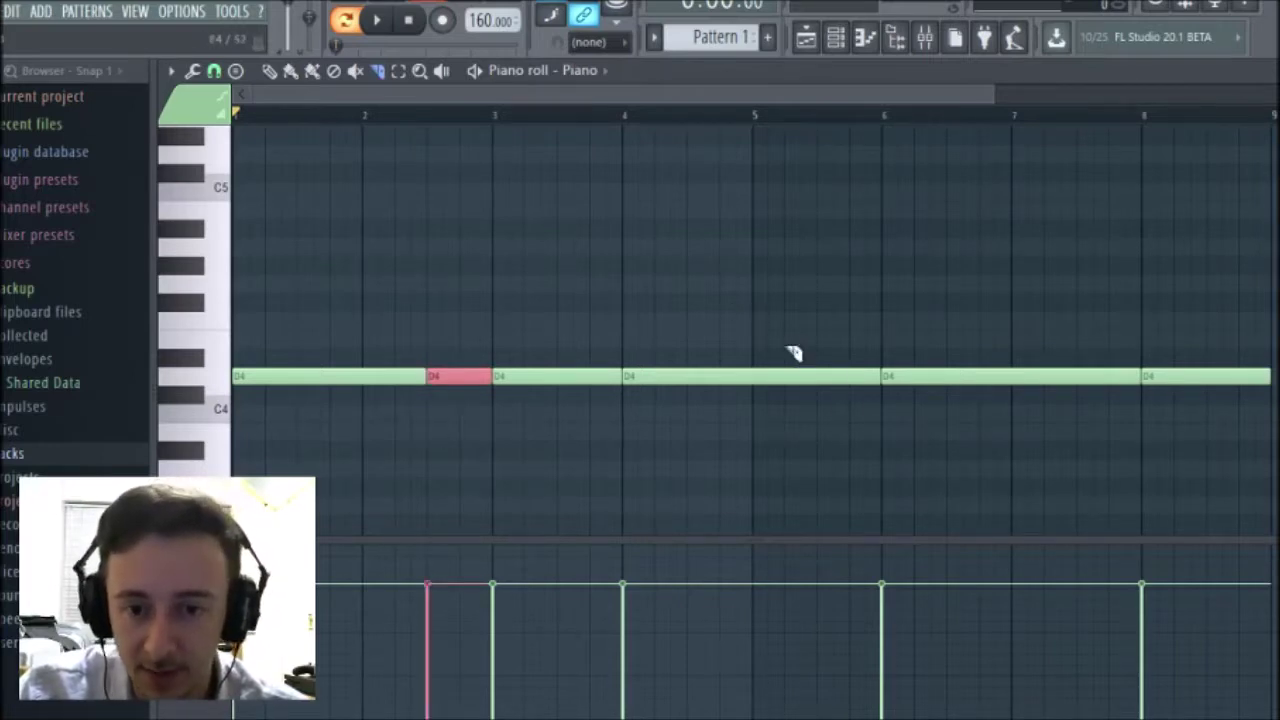
pyautogui.moveTo(826, 350); pyautogui.dragTo(837, 443)
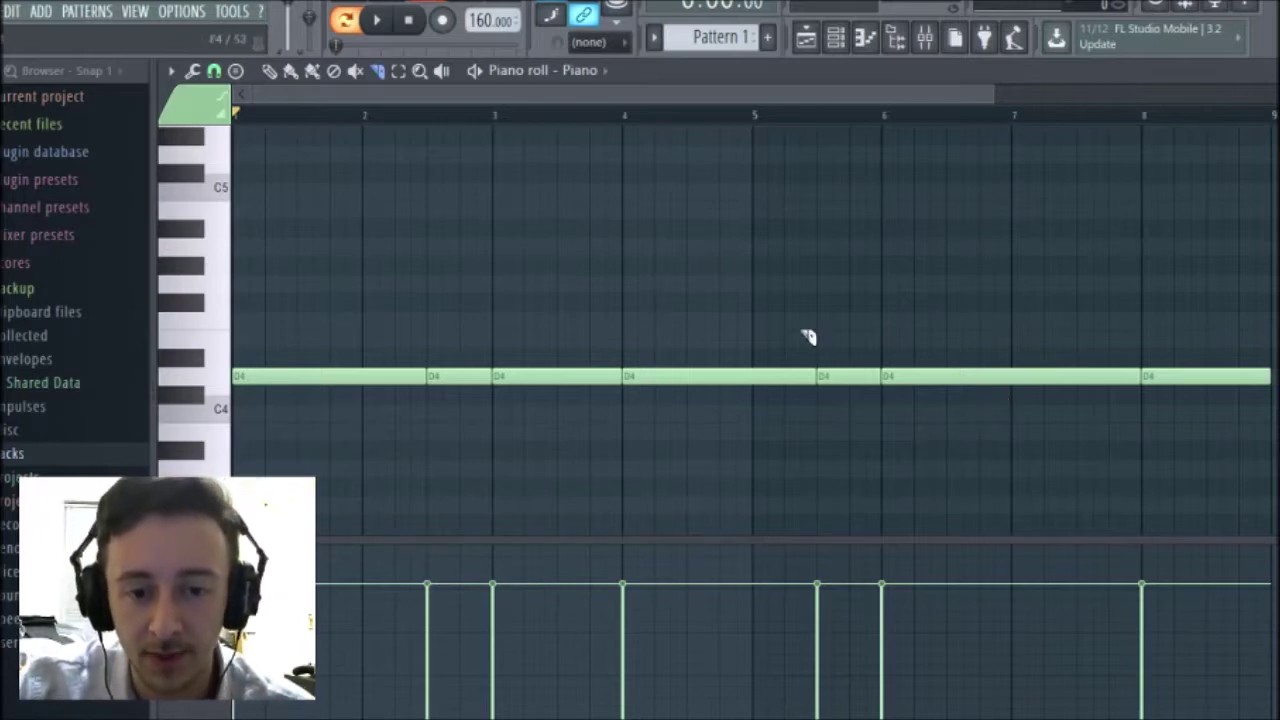
pyautogui.click(270, 71)
pyautogui.press('space')
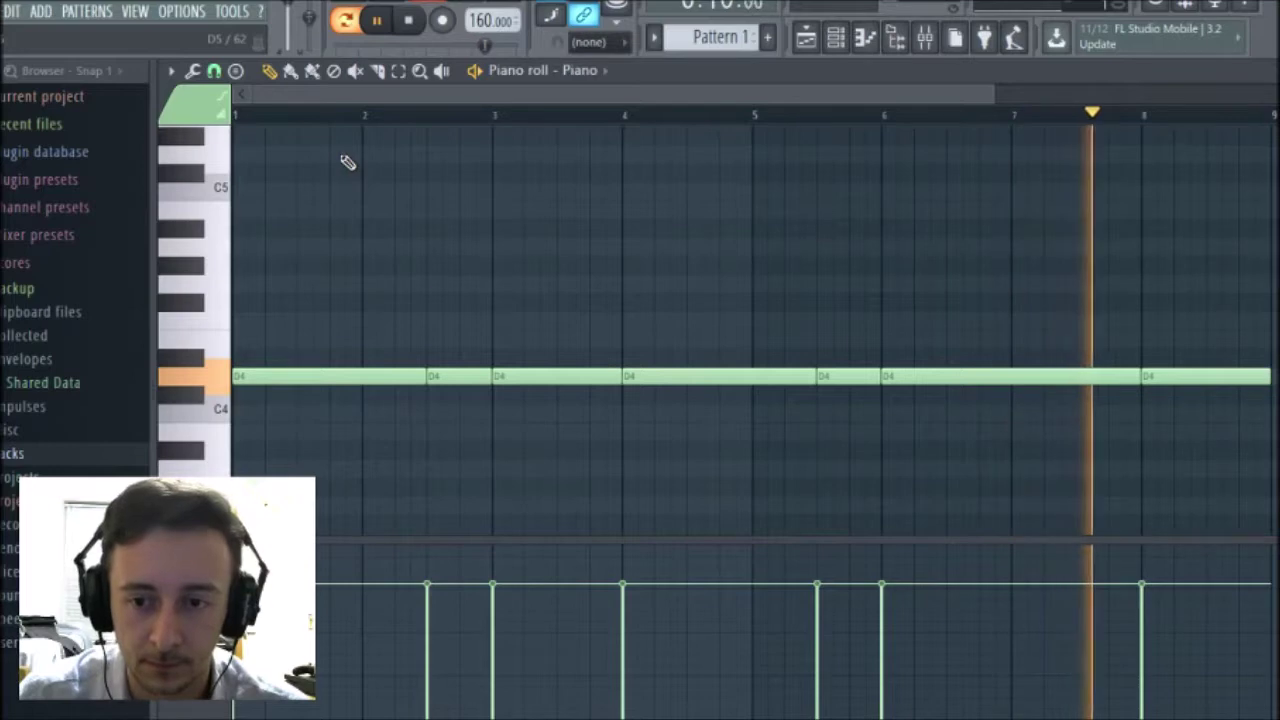
pyautogui.press('space')
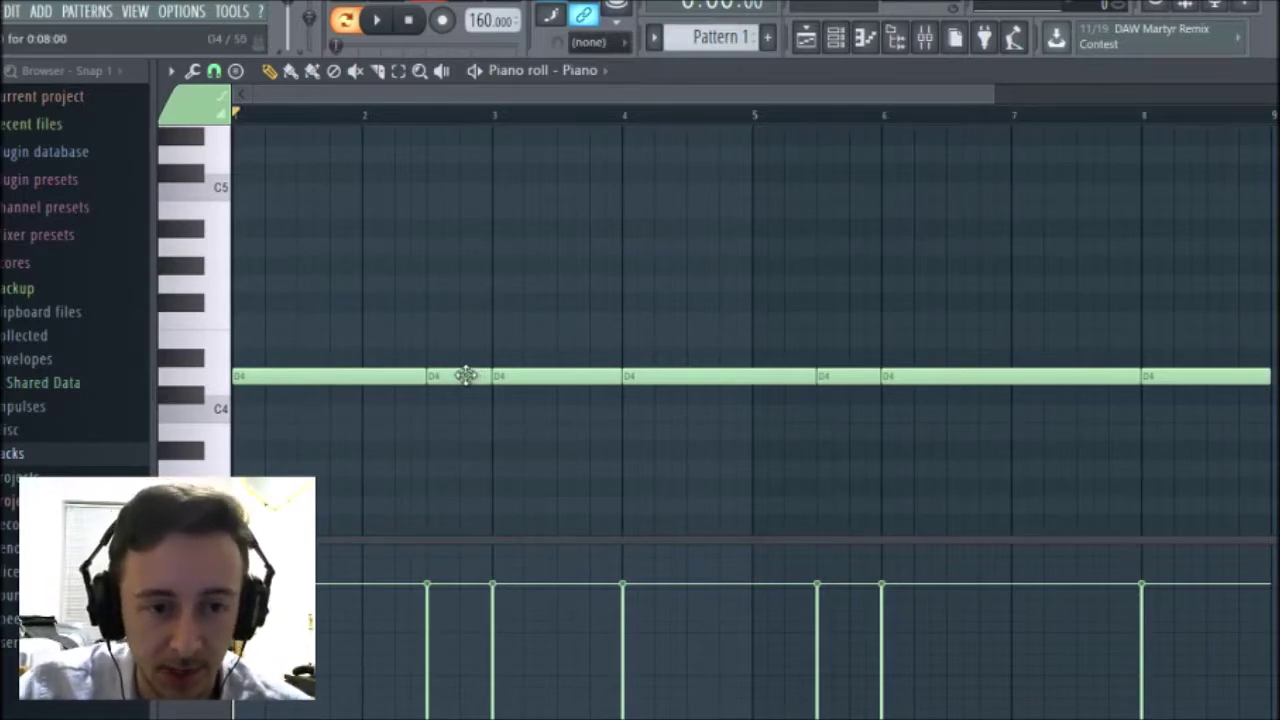
# Raise the short note in the second half of bar 2 to A4 and audition the change.
pyautogui.moveTo(466, 375); pyautogui.dragTo(466, 246)
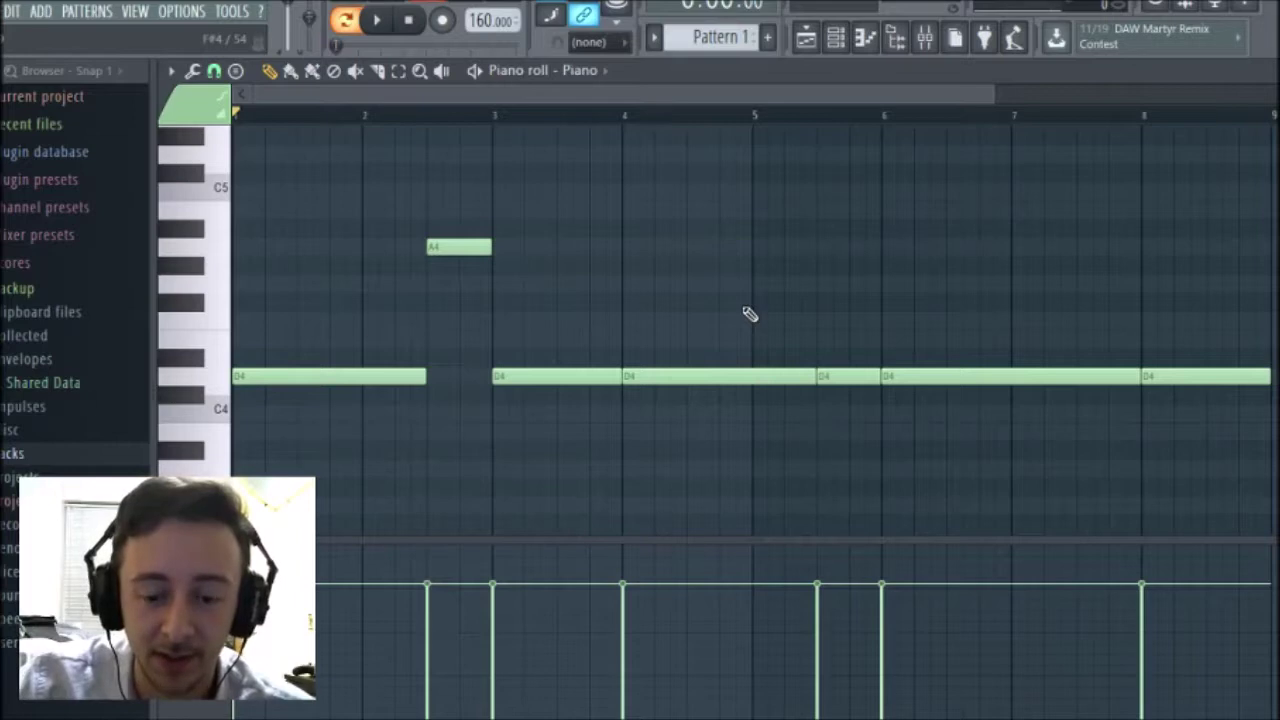
pyautogui.press('space')
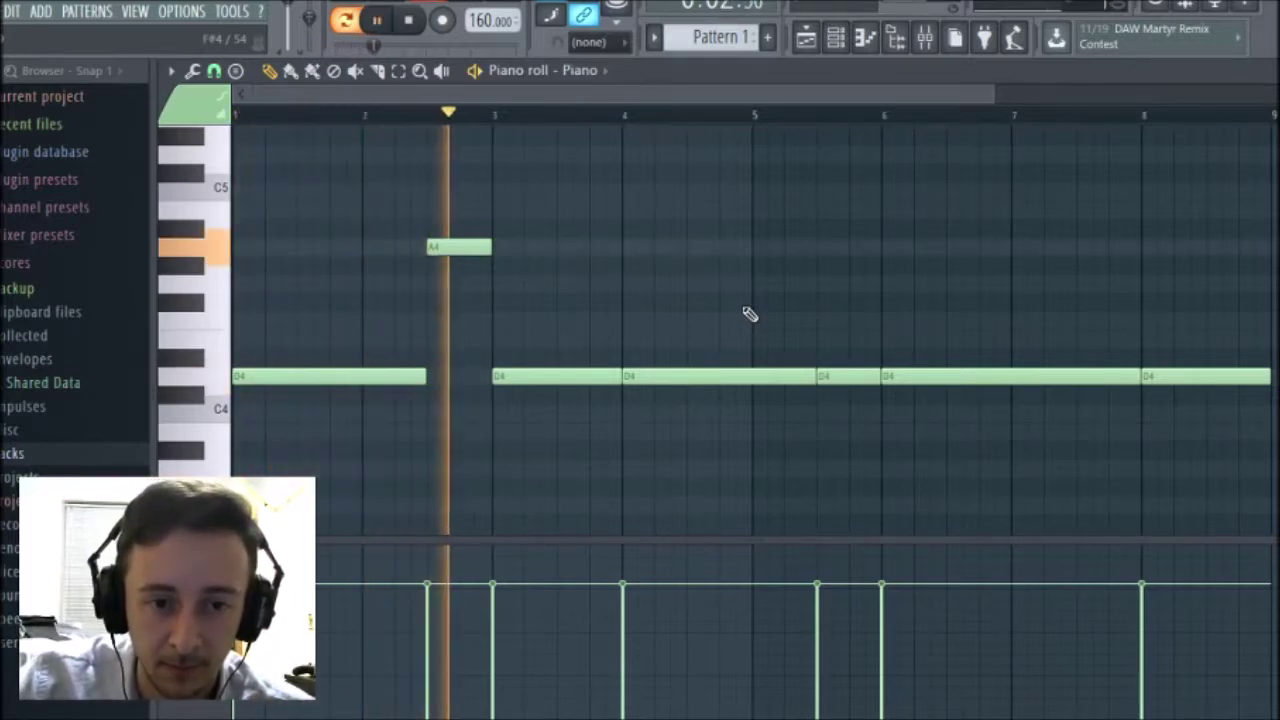
pyautogui.press('space')
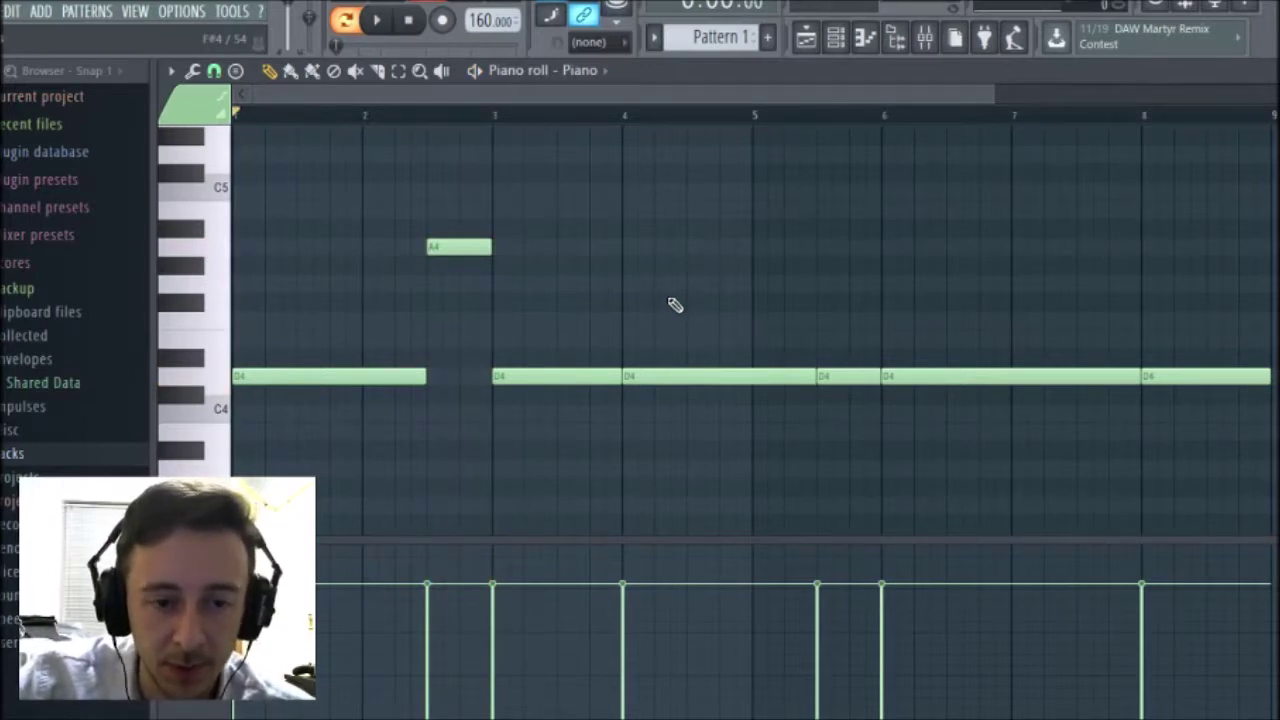
# Move the bar 3 note to G4, the bar 4 note to A4 and the short bar 5 note to C5, and play back the bassline.
pyautogui.click(393, 369)
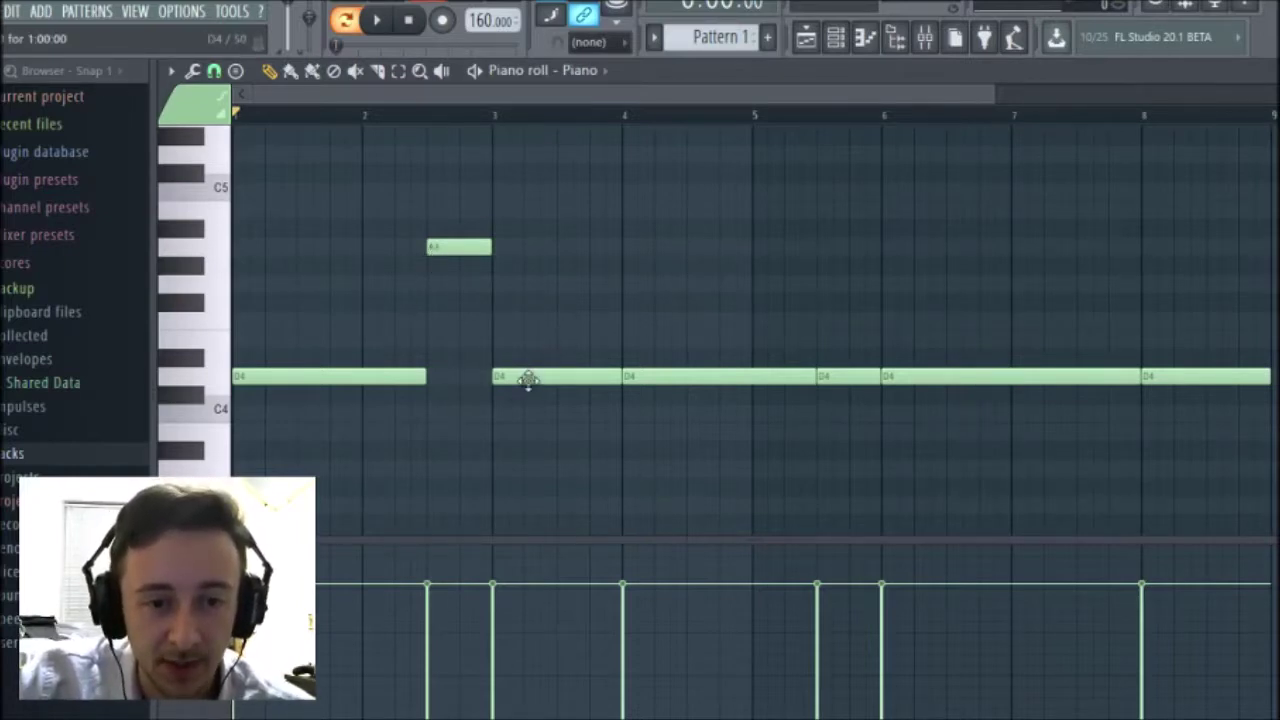
pyautogui.moveTo(528, 378); pyautogui.dragTo(530, 284)
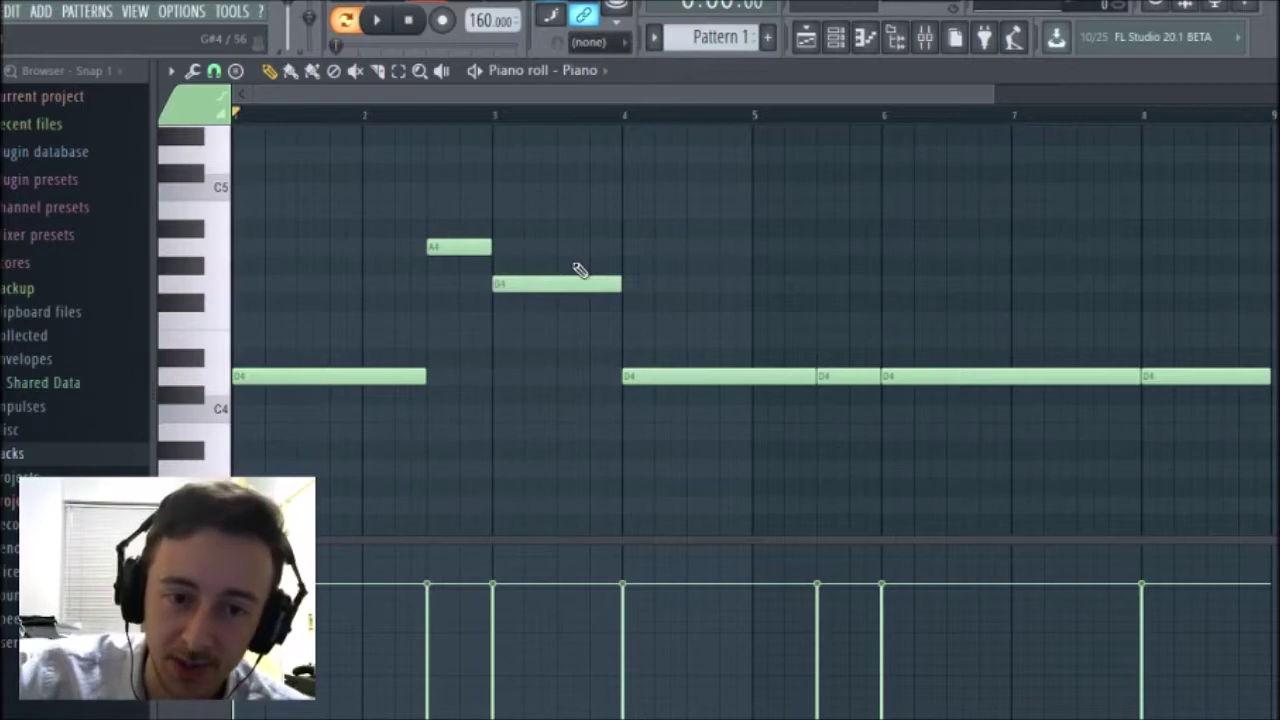
pyautogui.moveTo(666, 366); pyautogui.dragTo(666, 240)
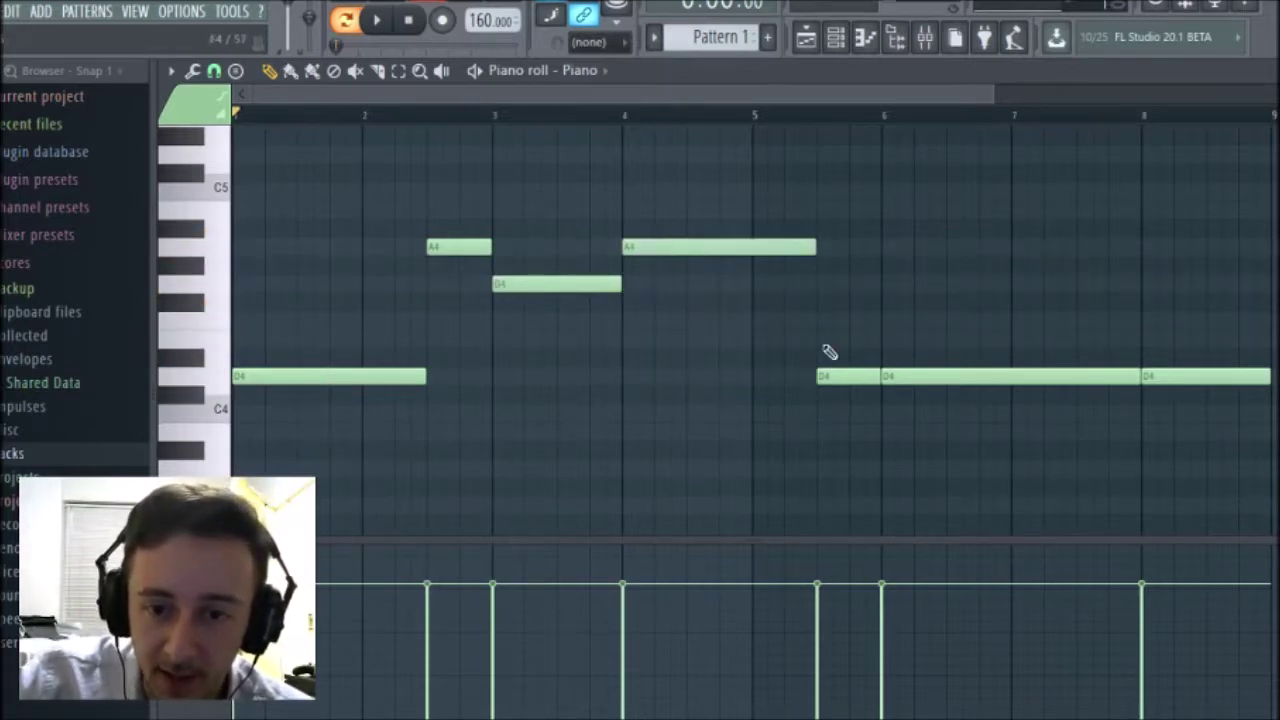
pyautogui.moveTo(846, 380); pyautogui.dragTo(846, 193)
pyautogui.press('space')
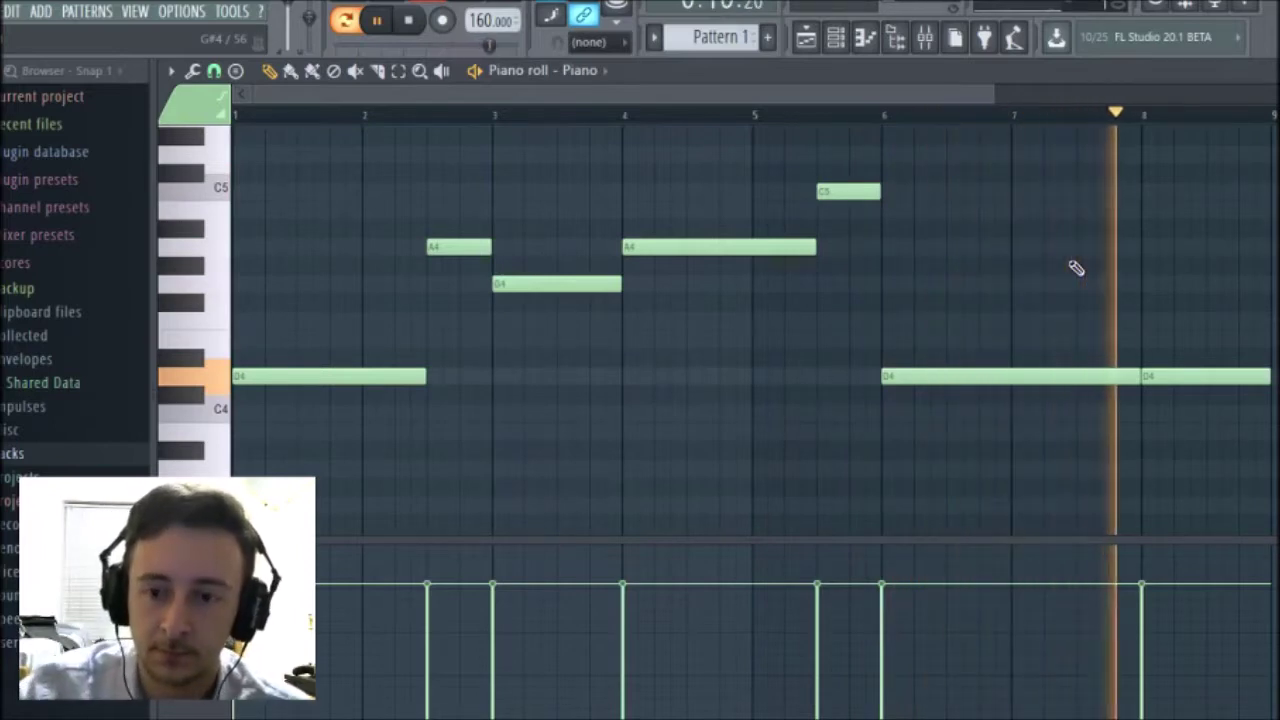
pyautogui.press('space')
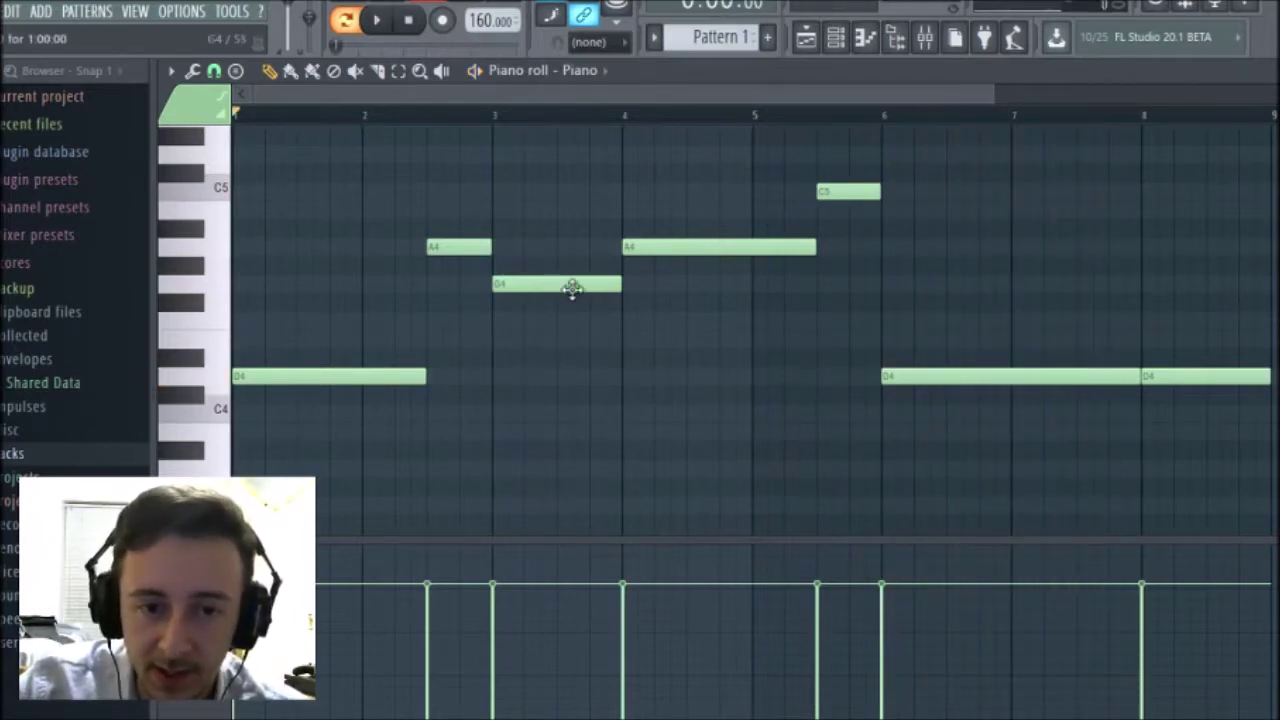
# Try the bar 3 note at F4 and at B4, playing back each version, and return it to G4.
pyautogui.moveTo(572, 289); pyautogui.dragTo(578, 342)
pyautogui.press('space')
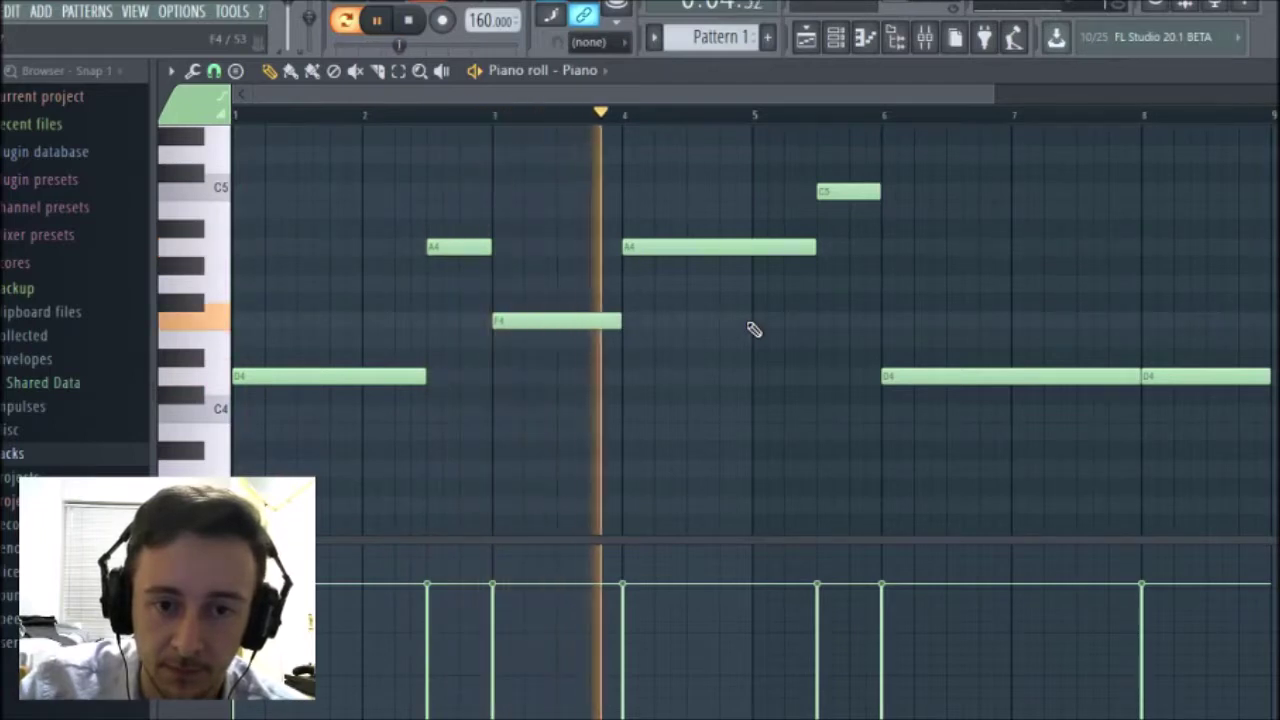
pyautogui.press('space')
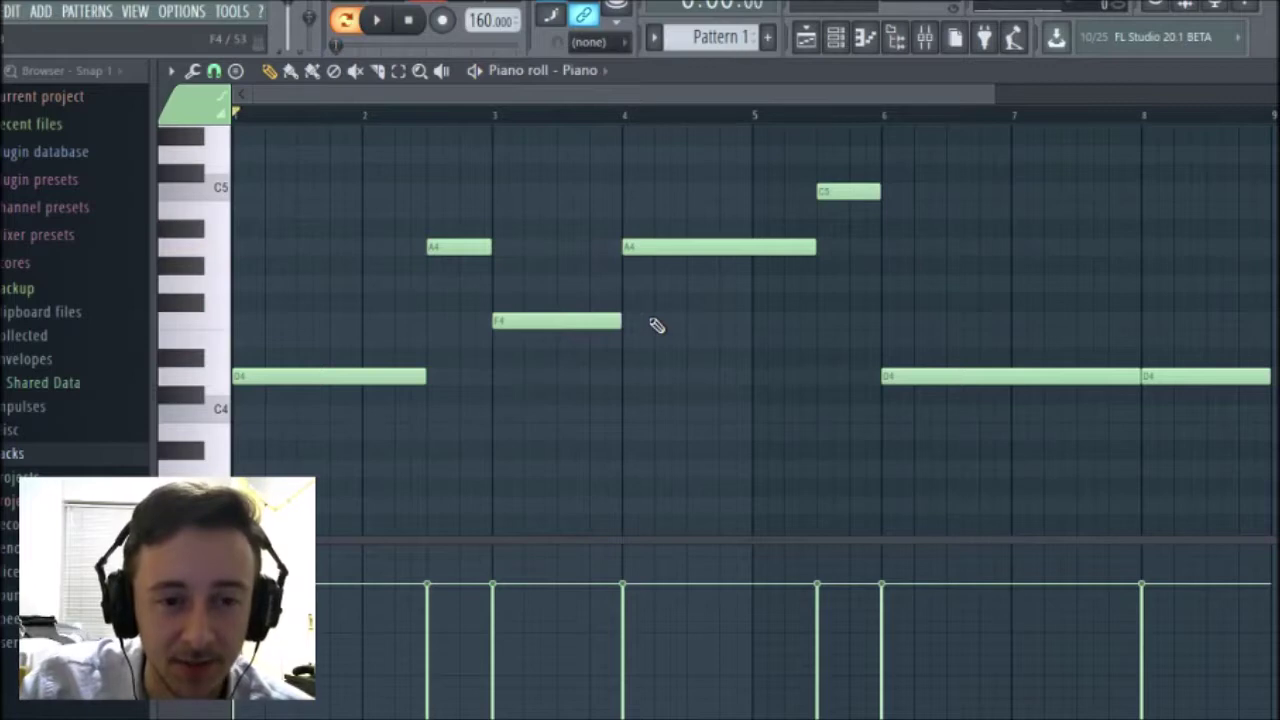
pyautogui.moveTo(586, 323); pyautogui.dragTo(587, 208)
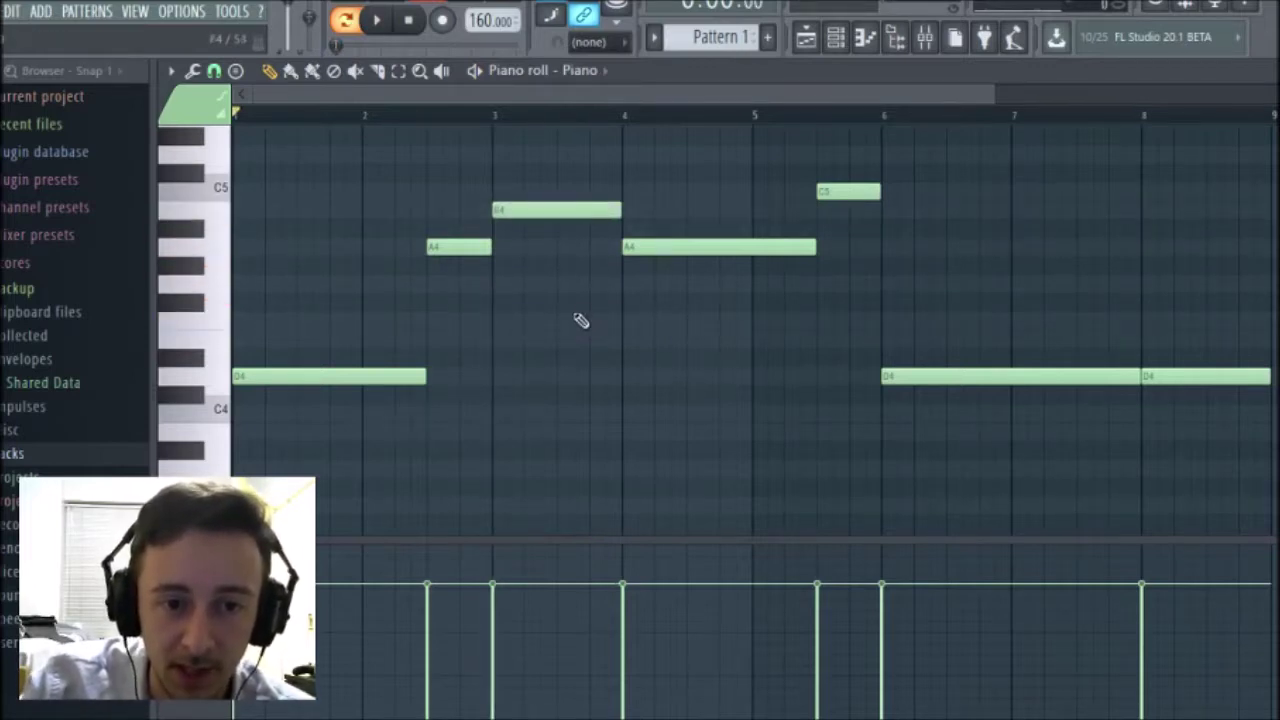
pyautogui.press('space')
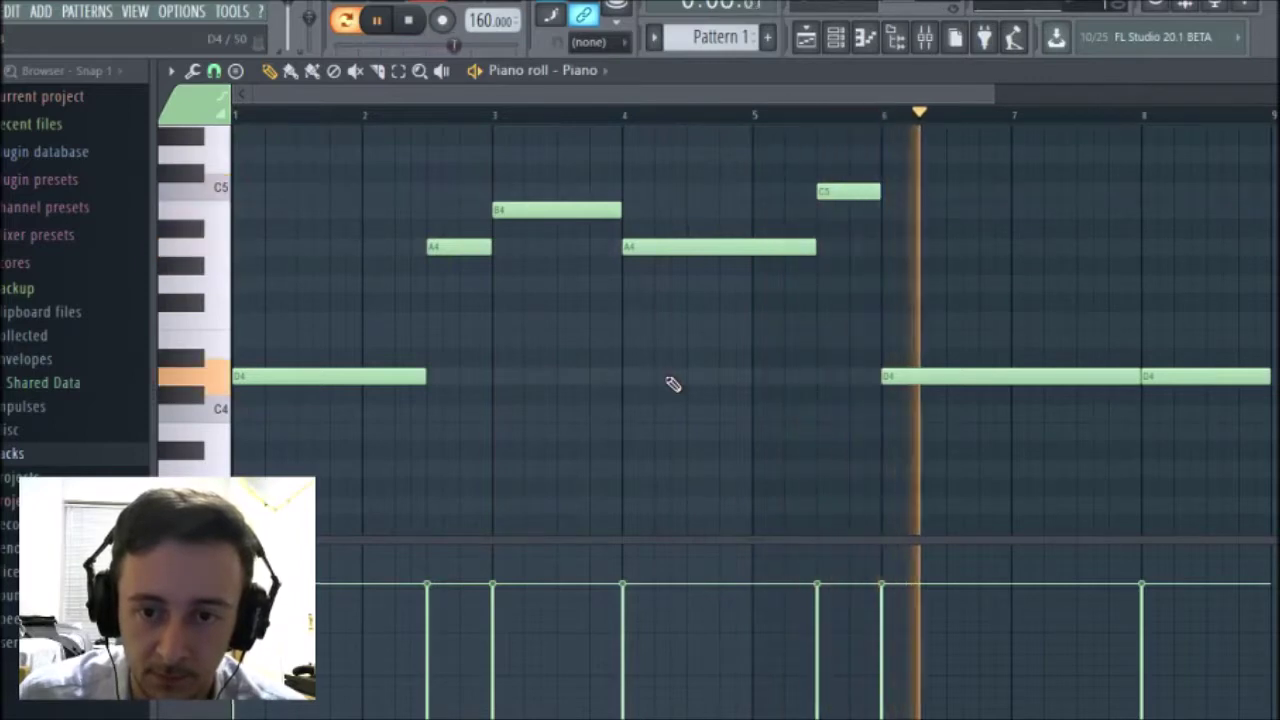
pyautogui.press('space')
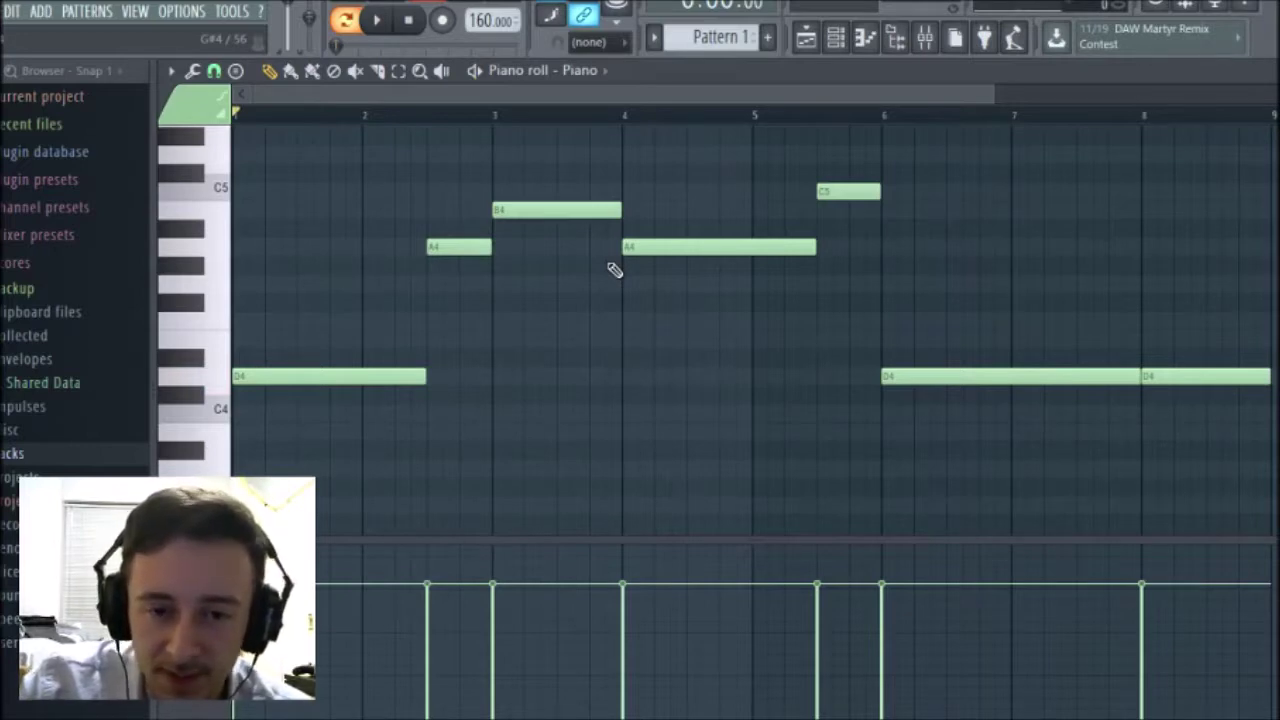
pyautogui.moveTo(580, 208); pyautogui.dragTo(572, 286)
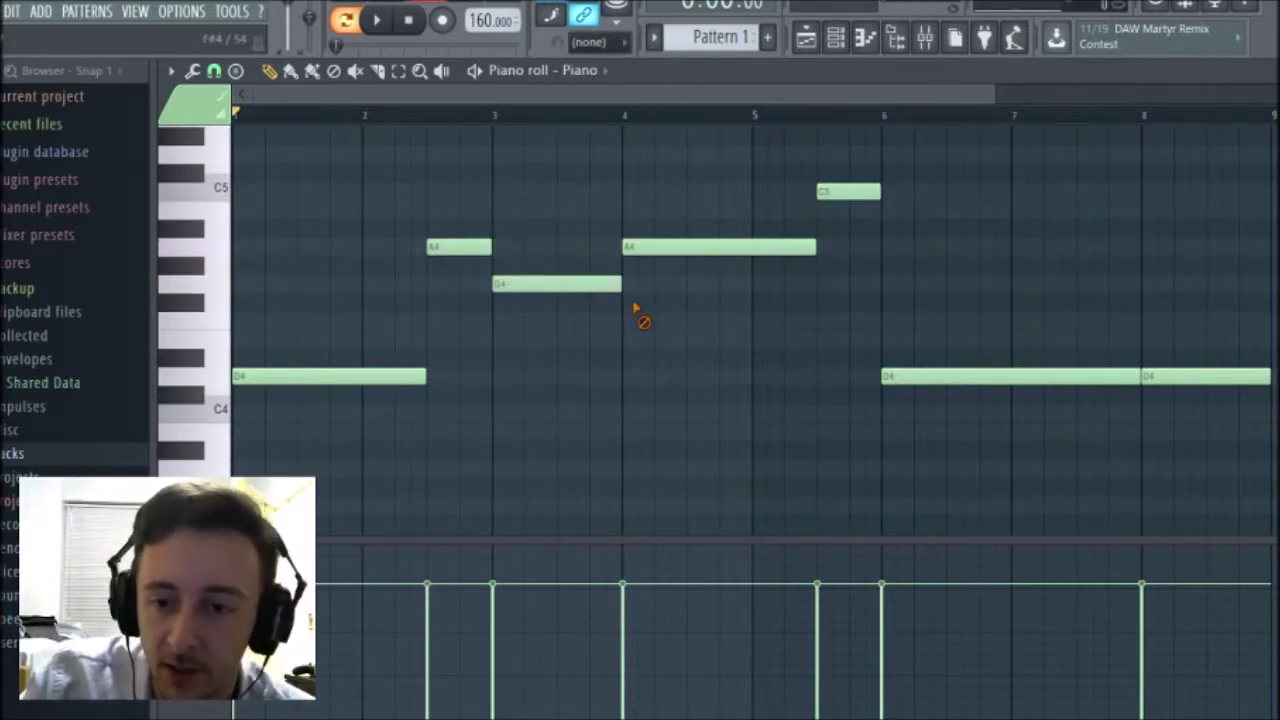
# Raise the final note in bar 8 to A4 and play back the pattern.
pyautogui.click(1205, 370)
pyautogui.moveTo(1205, 365); pyautogui.dragTo(1208, 236)
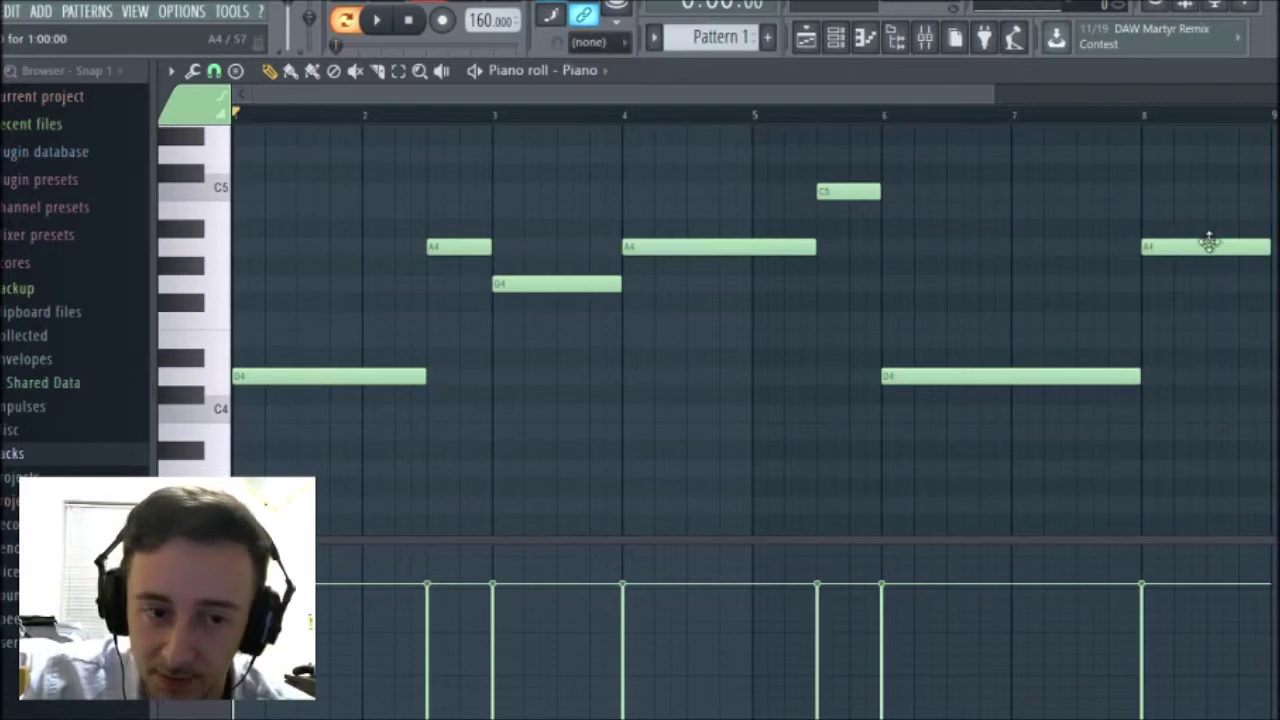
pyautogui.press('space')
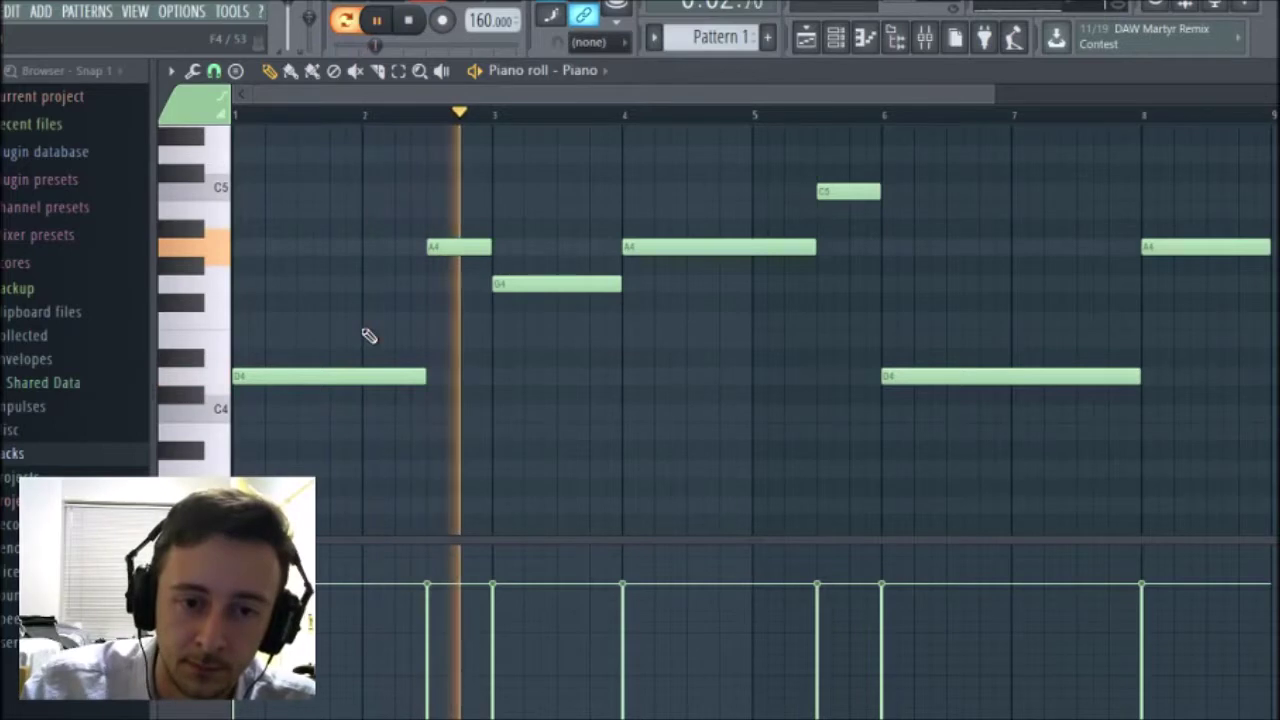
pyautogui.press('space')
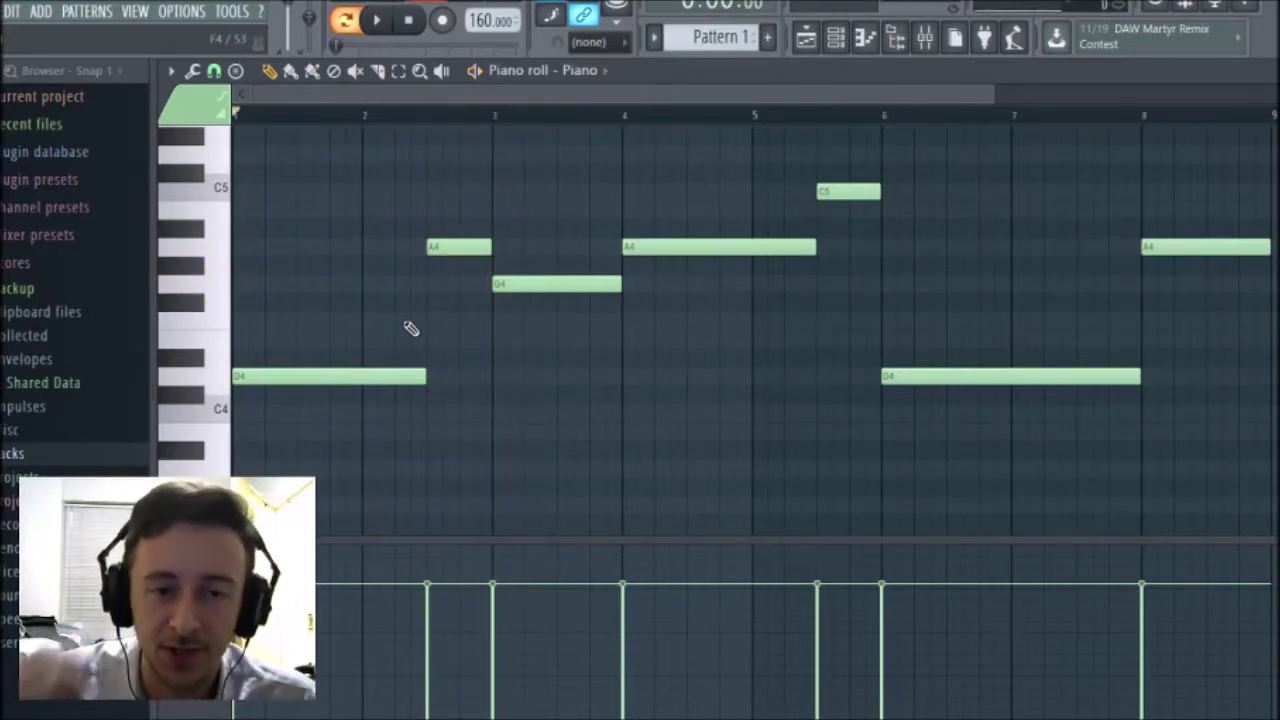
# Stack F4 and A4 on the opening D4, matching its length, and C5 and E5 on the short A4 in bar 2.
pyautogui.click(238, 320)
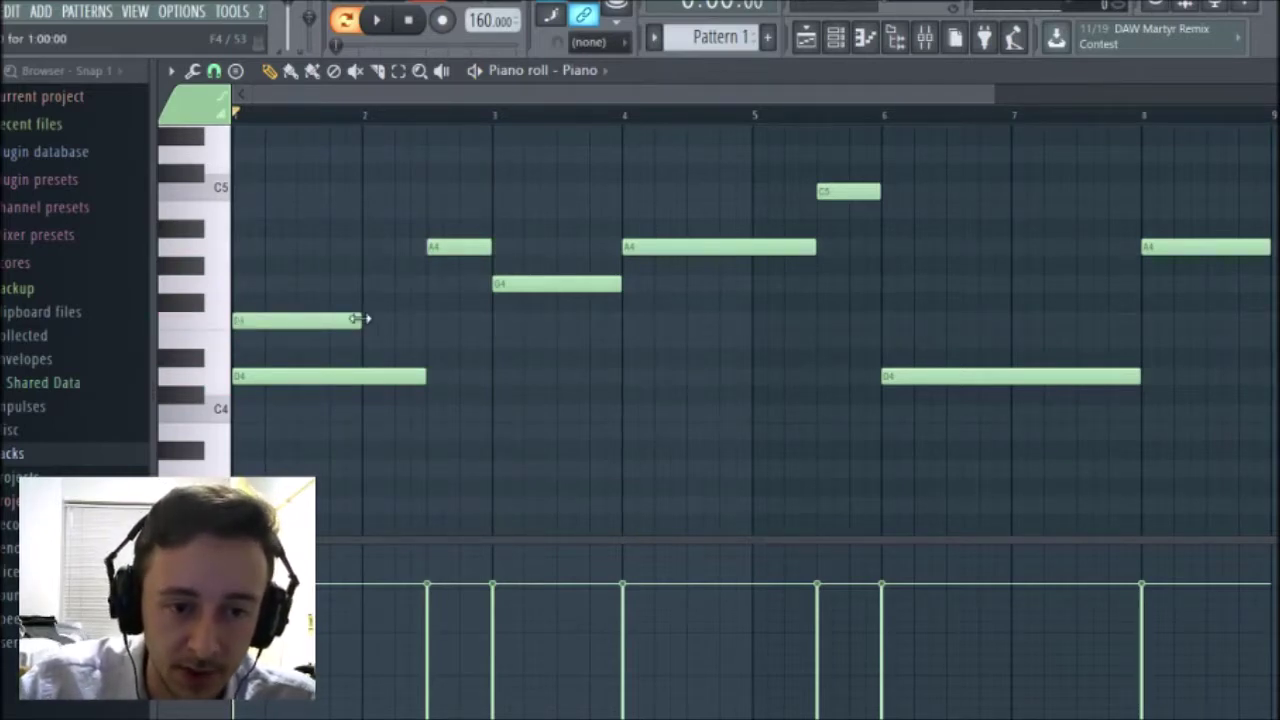
pyautogui.moveTo(360, 319); pyautogui.dragTo(425, 319)
pyautogui.click(242, 248)
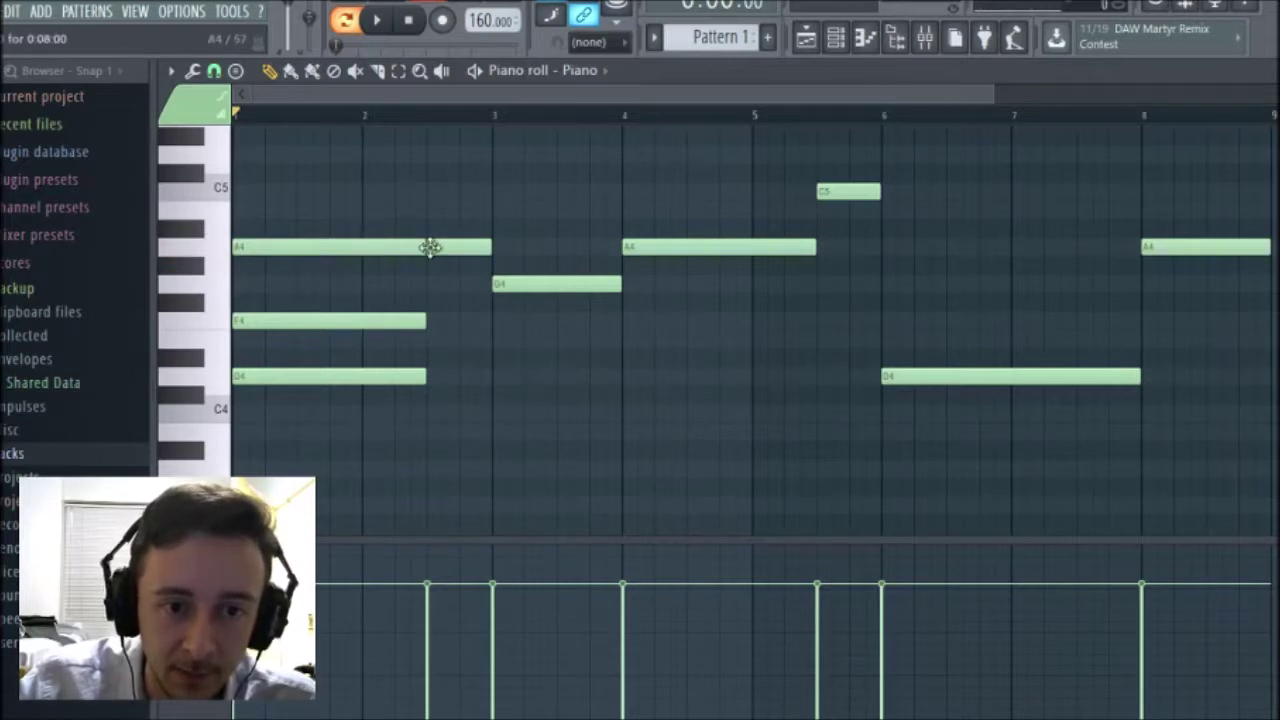
pyautogui.click(428, 191)
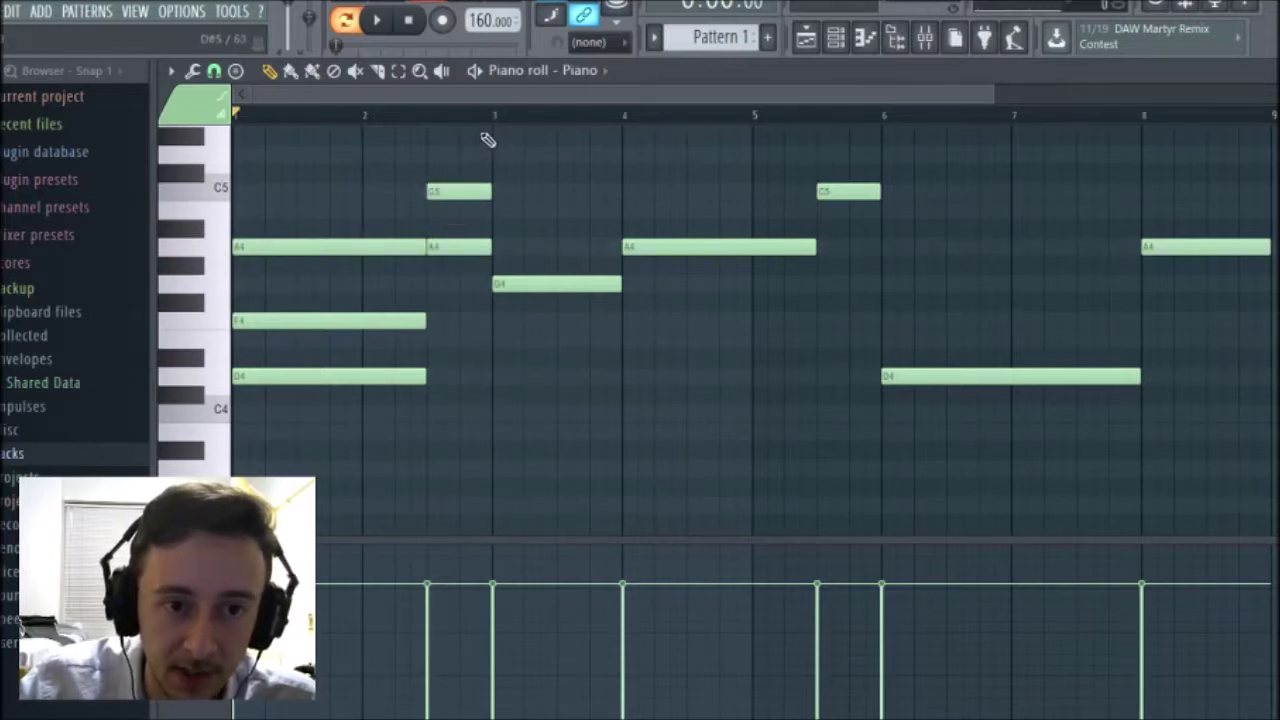
pyautogui.scroll(1, 1087, 342)
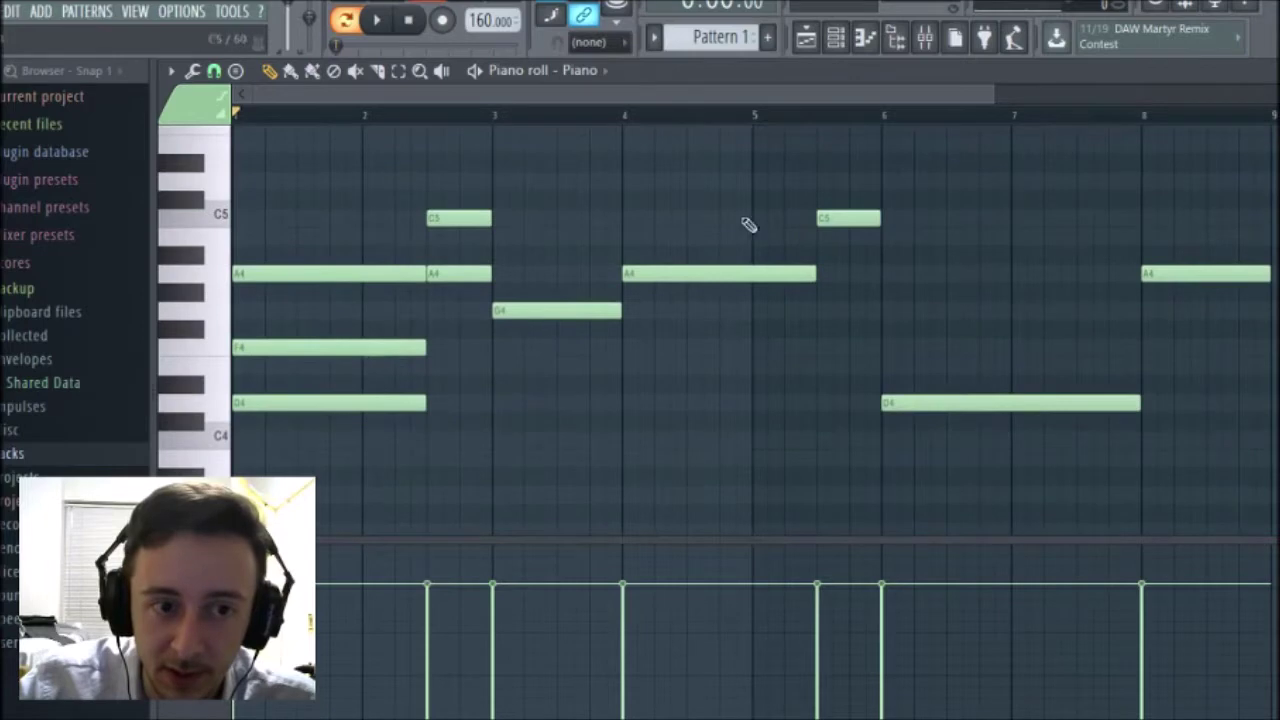
pyautogui.click(428, 143)
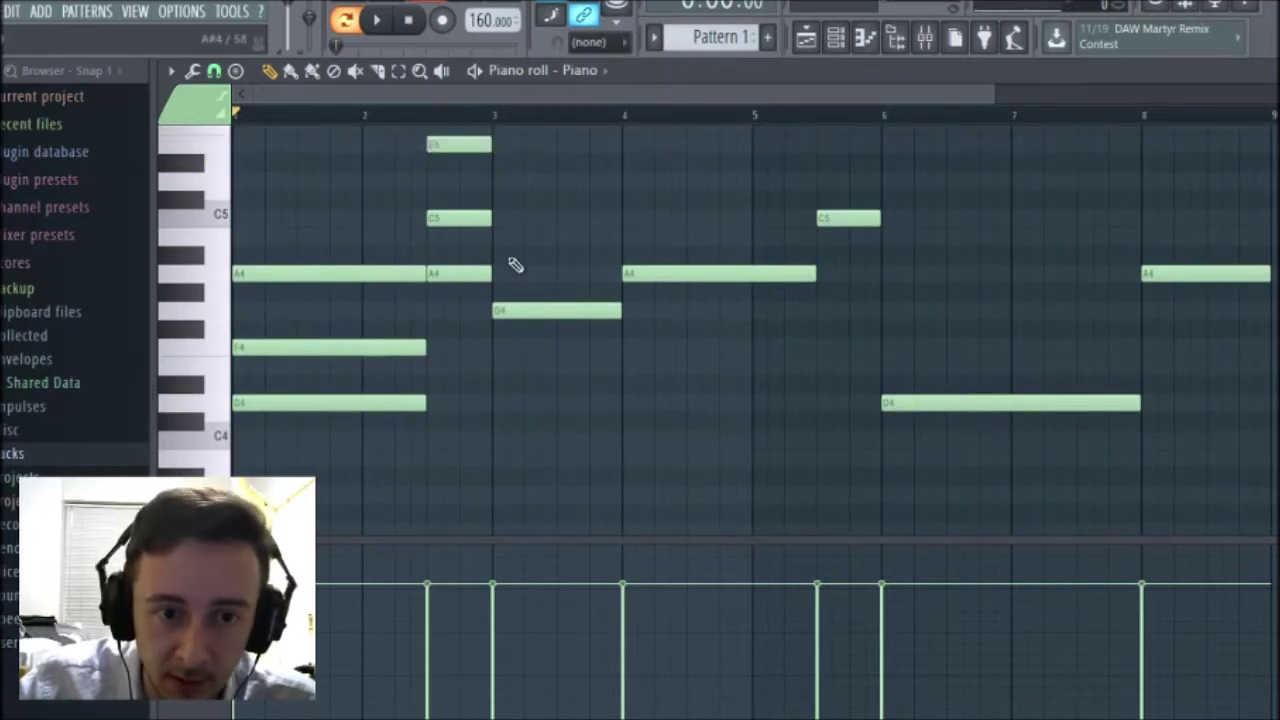
# Stack B4 and D5 on the bar 3 G4 and C5 and E5 on the bar 4 A4, matching each root's length.
pyautogui.click(502, 238)
pyautogui.moveTo(506, 240); pyautogui.dragTo(621, 236)
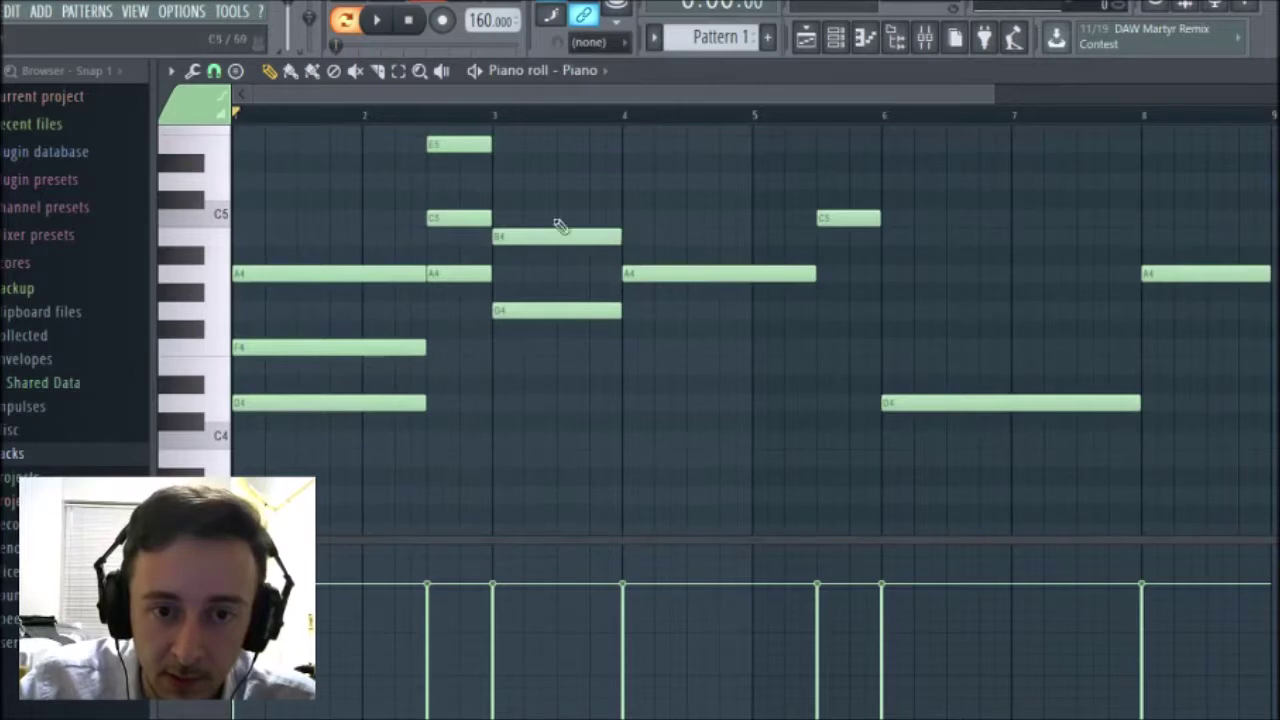
pyautogui.click(492, 178)
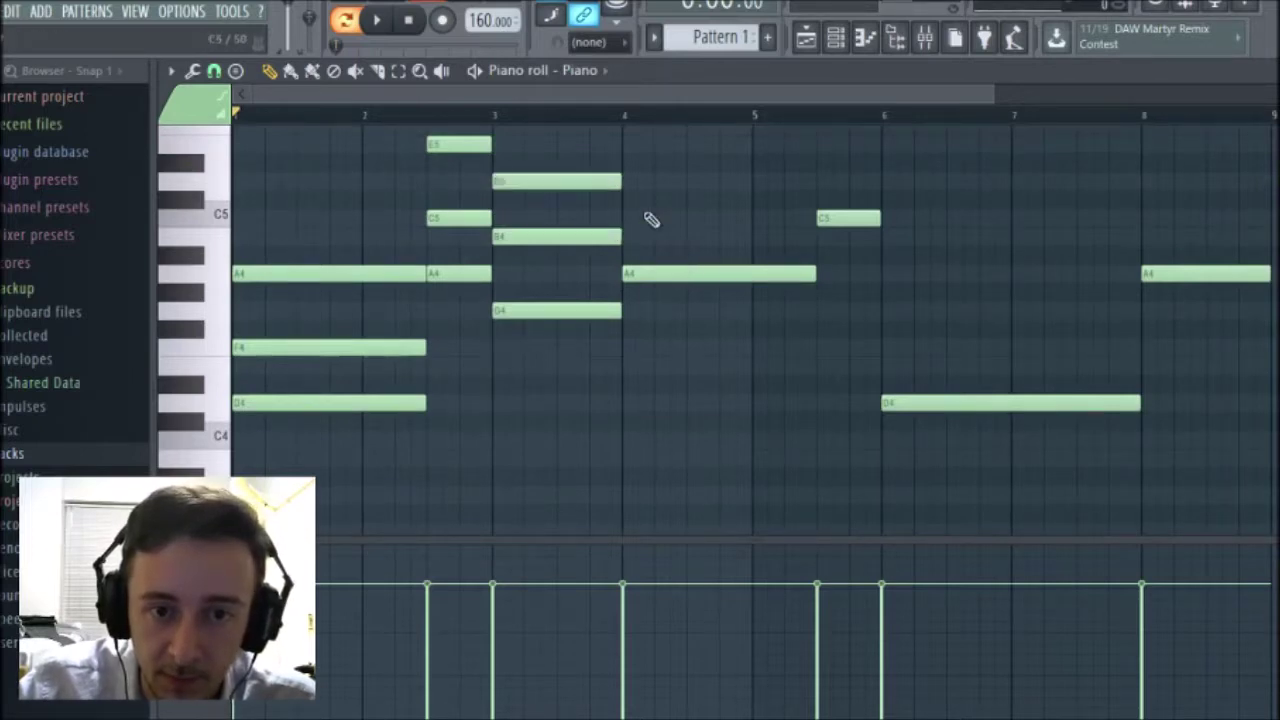
pyautogui.click(632, 219)
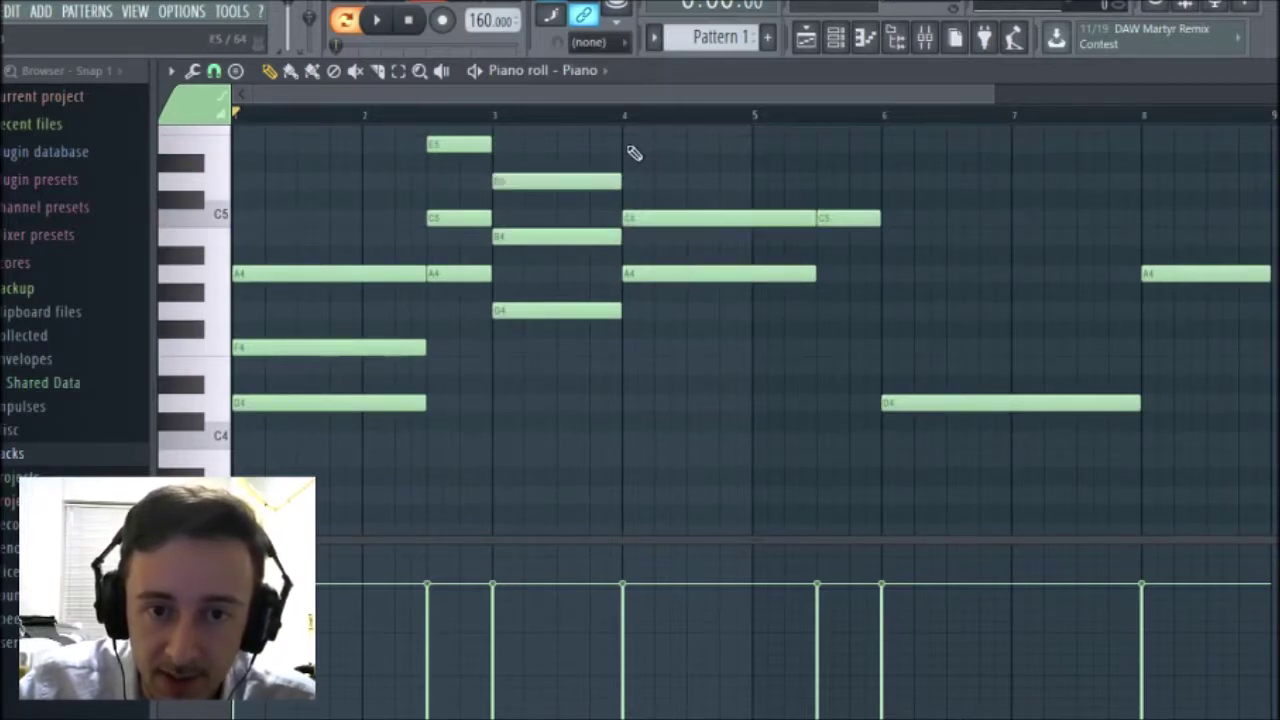
pyautogui.click(623, 142)
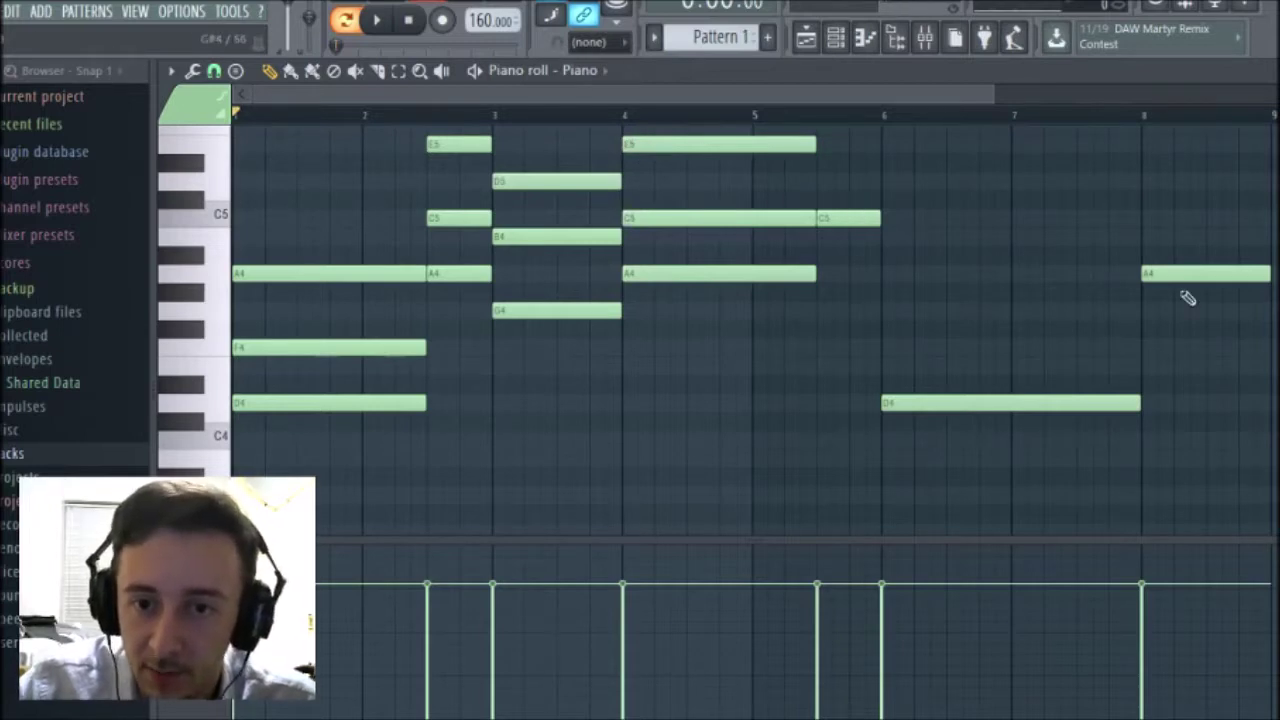
# Stack E5 and G5 on the short C5 in the second half of bar 5, aligned with its start.
pyautogui.scroll(3, 1236, 342)
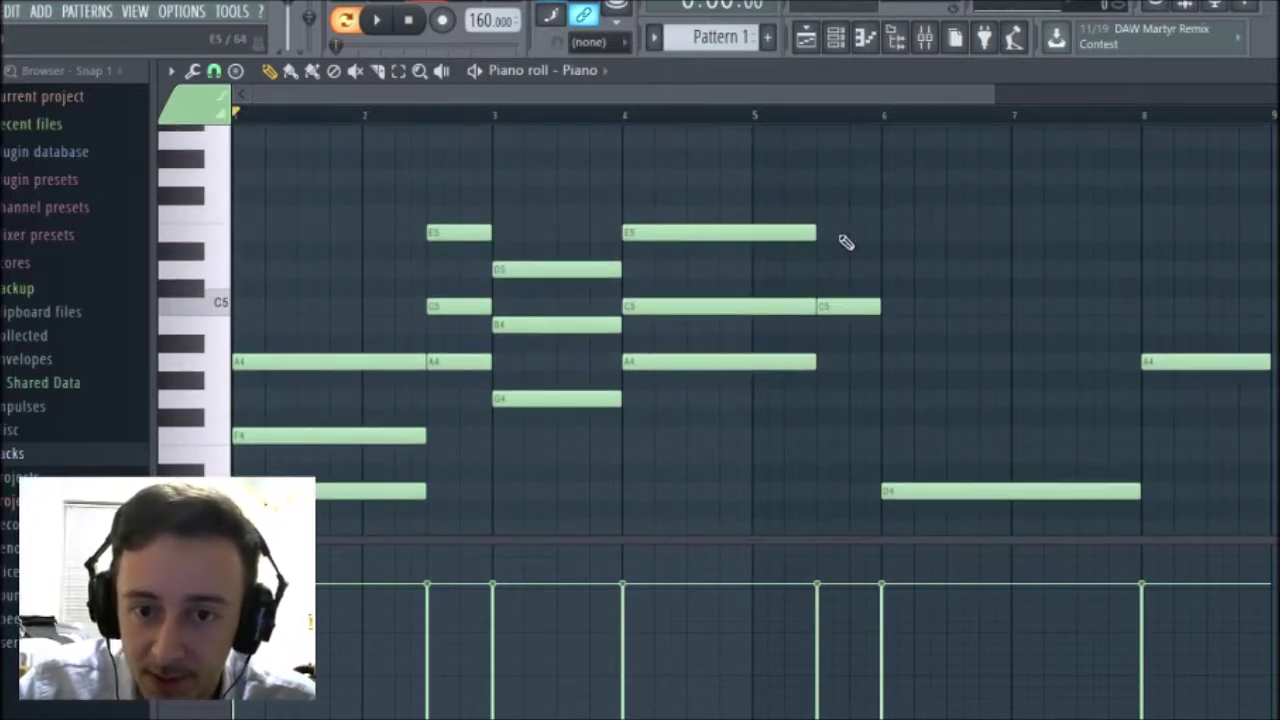
pyautogui.click(829, 233)
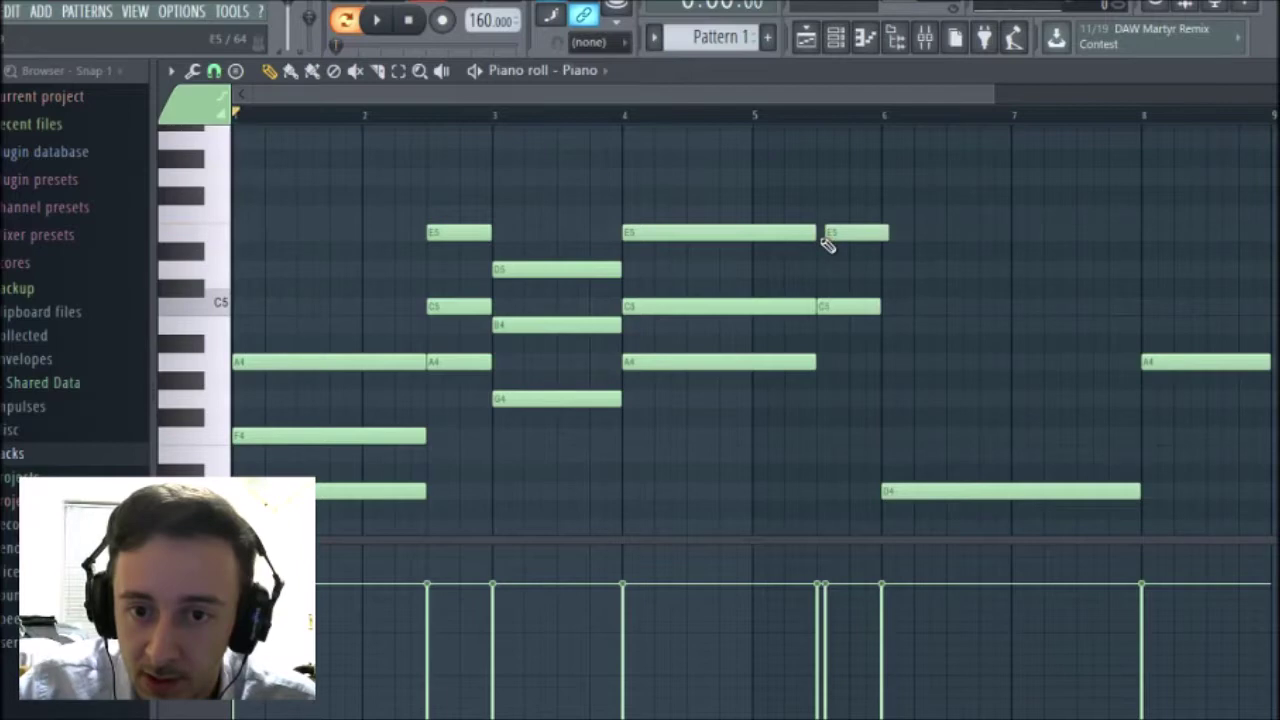
pyautogui.click(830, 177)
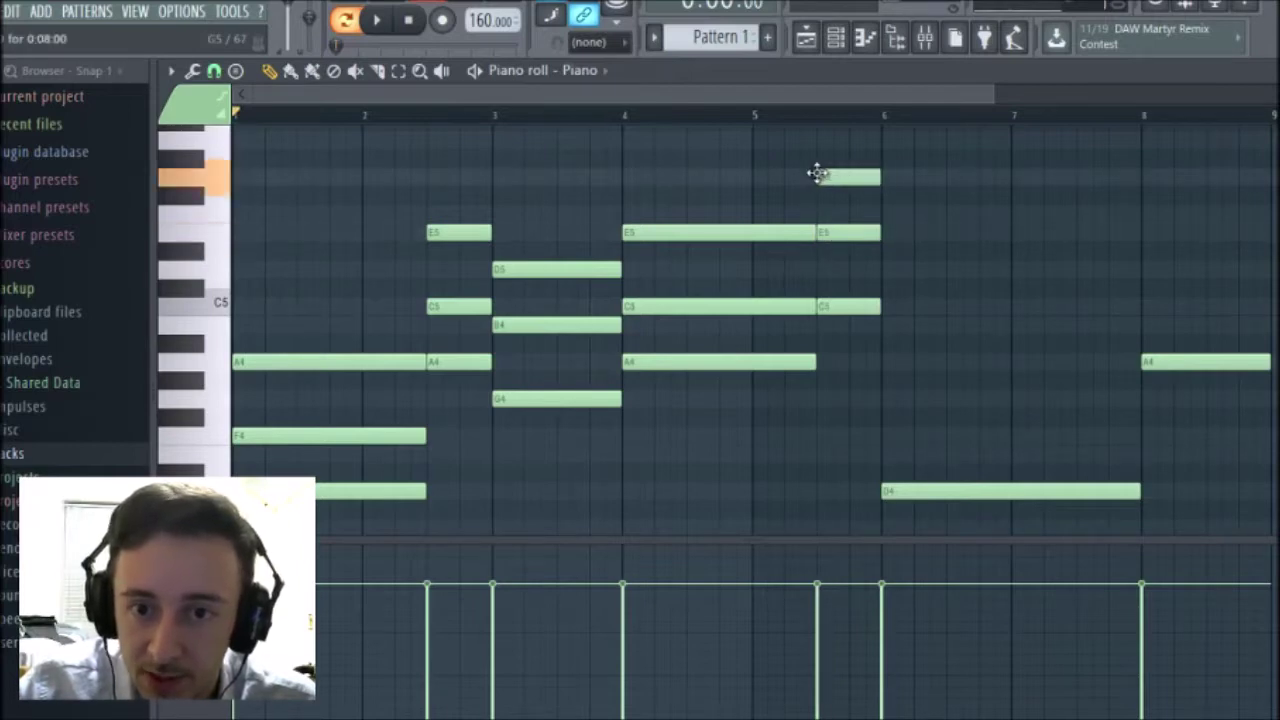
# Stack F4 and A4 on the two-bar D4 starting at bar 6, aligned with its start and length.
pyautogui.scroll(-2, 715, 330)
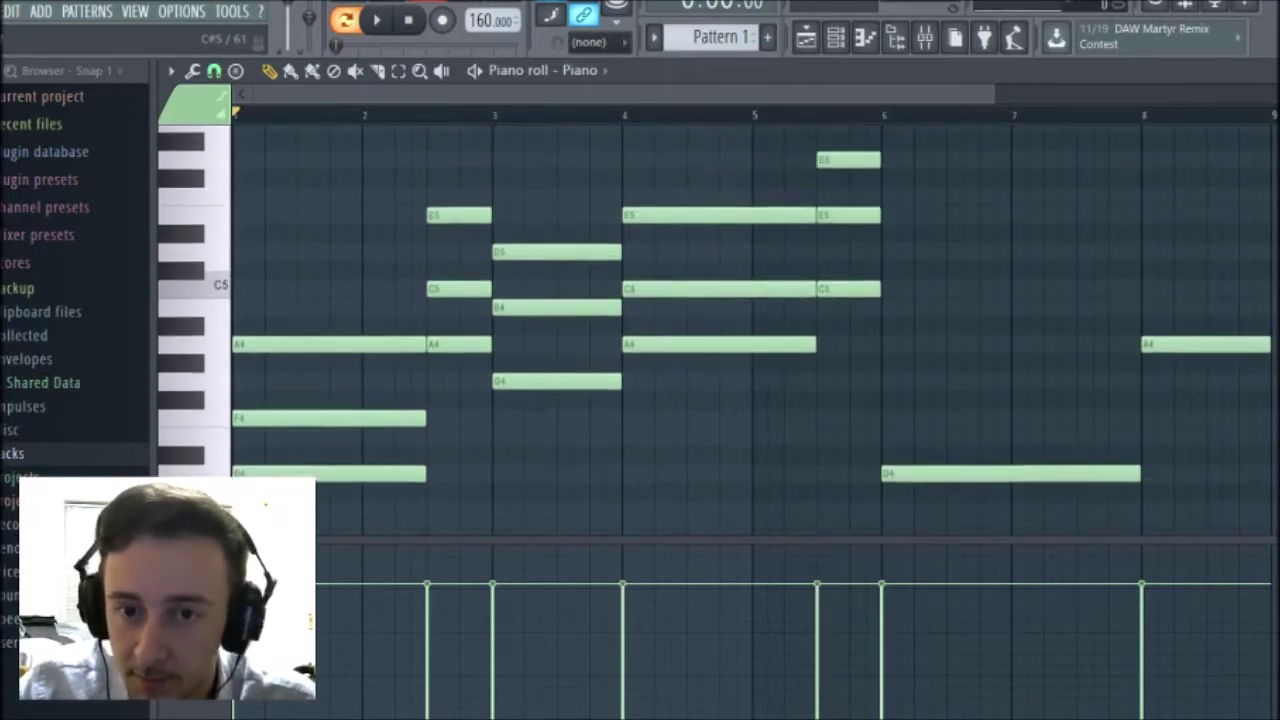
pyautogui.click(994, 457)
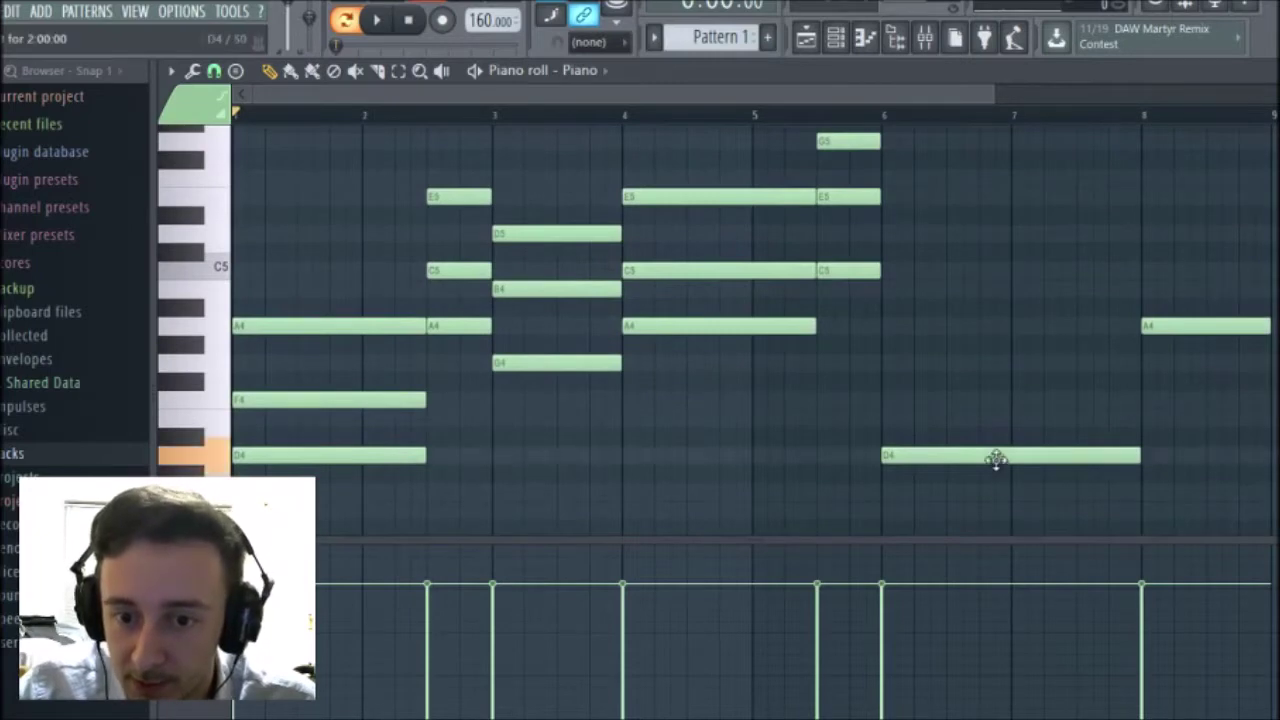
pyautogui.click(884, 399)
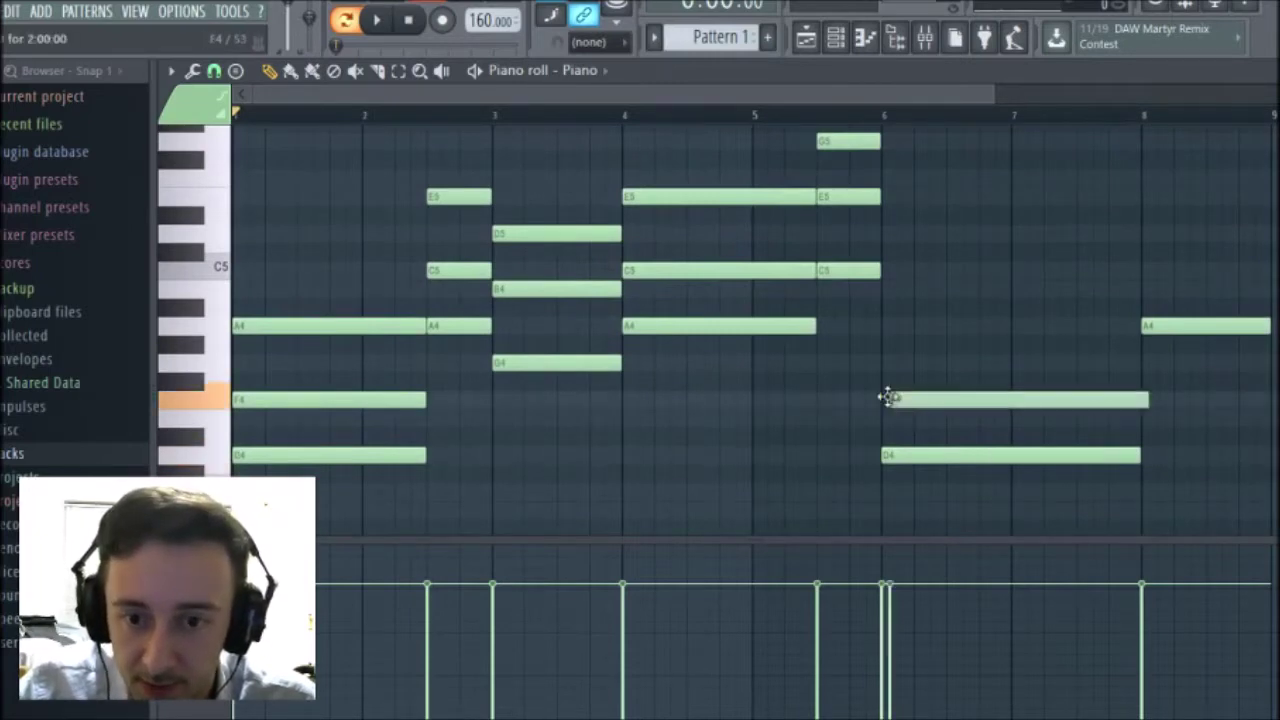
pyautogui.click(888, 328)
pyautogui.moveTo(888, 328); pyautogui.dragTo(880, 329)
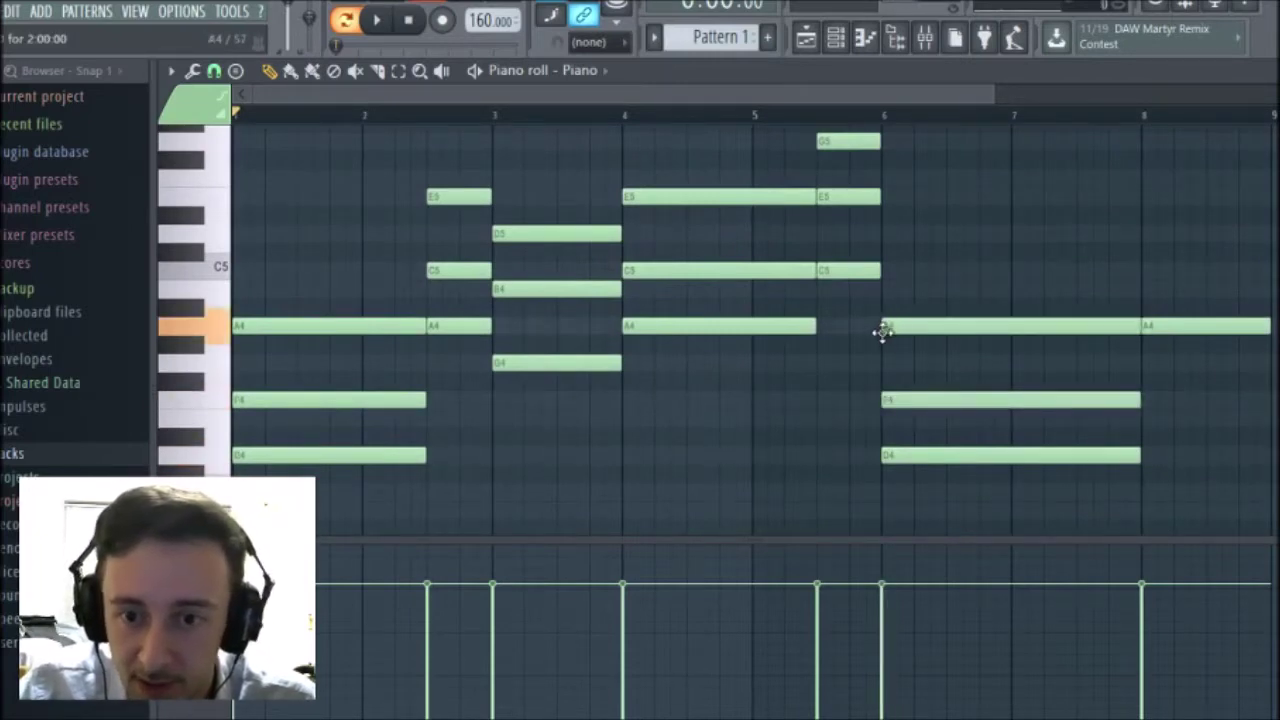
# Stack C5 and E5 on the bar 8 A4 at the same length and play back the full progression.
pyautogui.click(1151, 328)
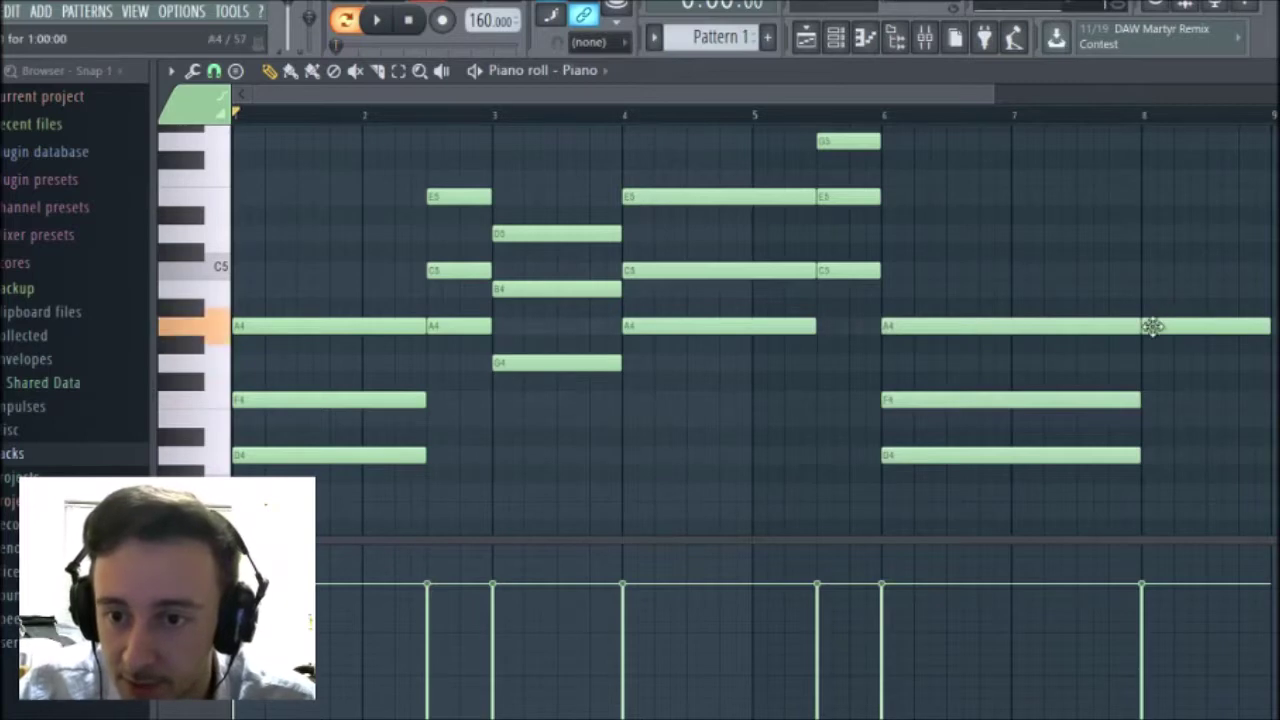
pyautogui.click(1146, 271)
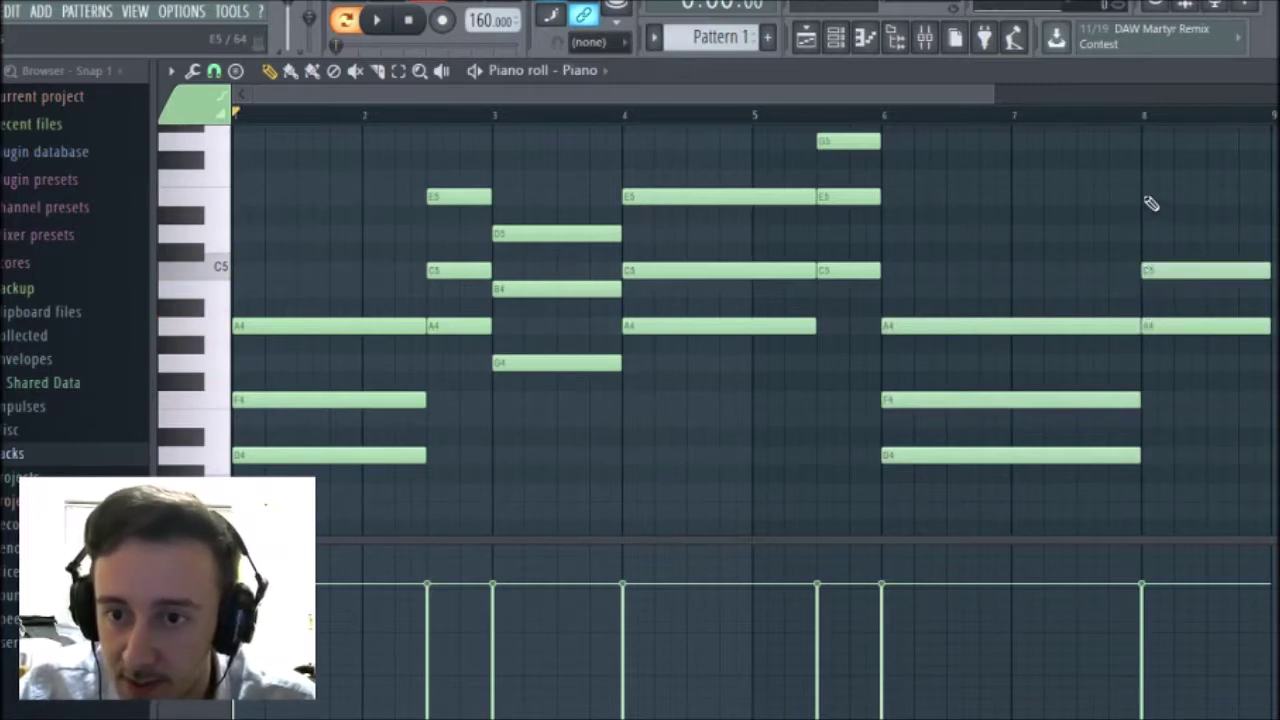
pyautogui.click(1147, 197)
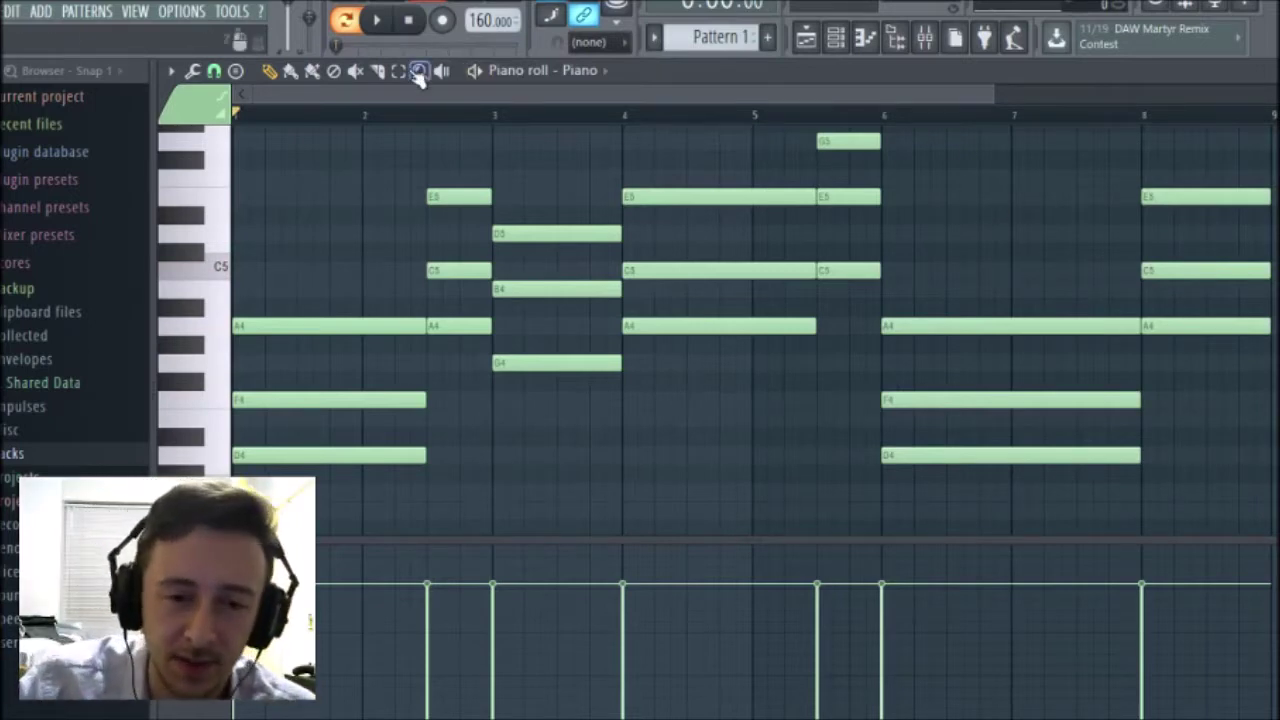
pyautogui.press('space')
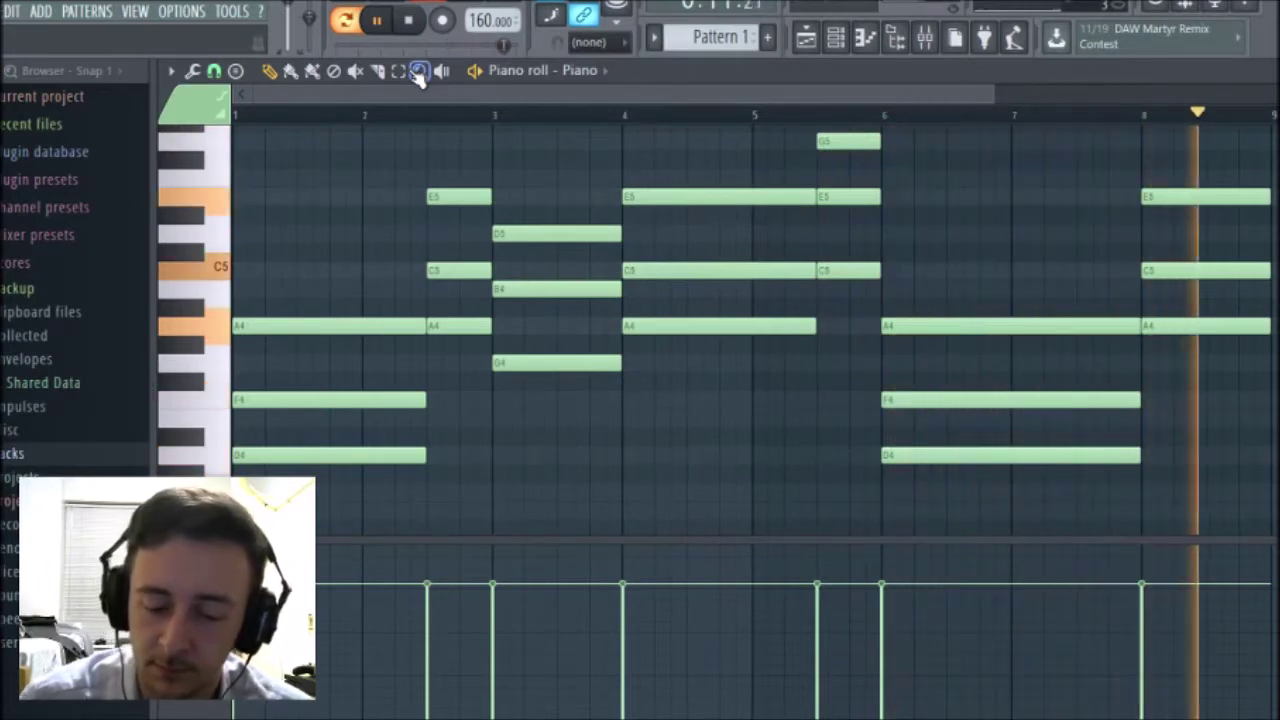
pyautogui.press('space')
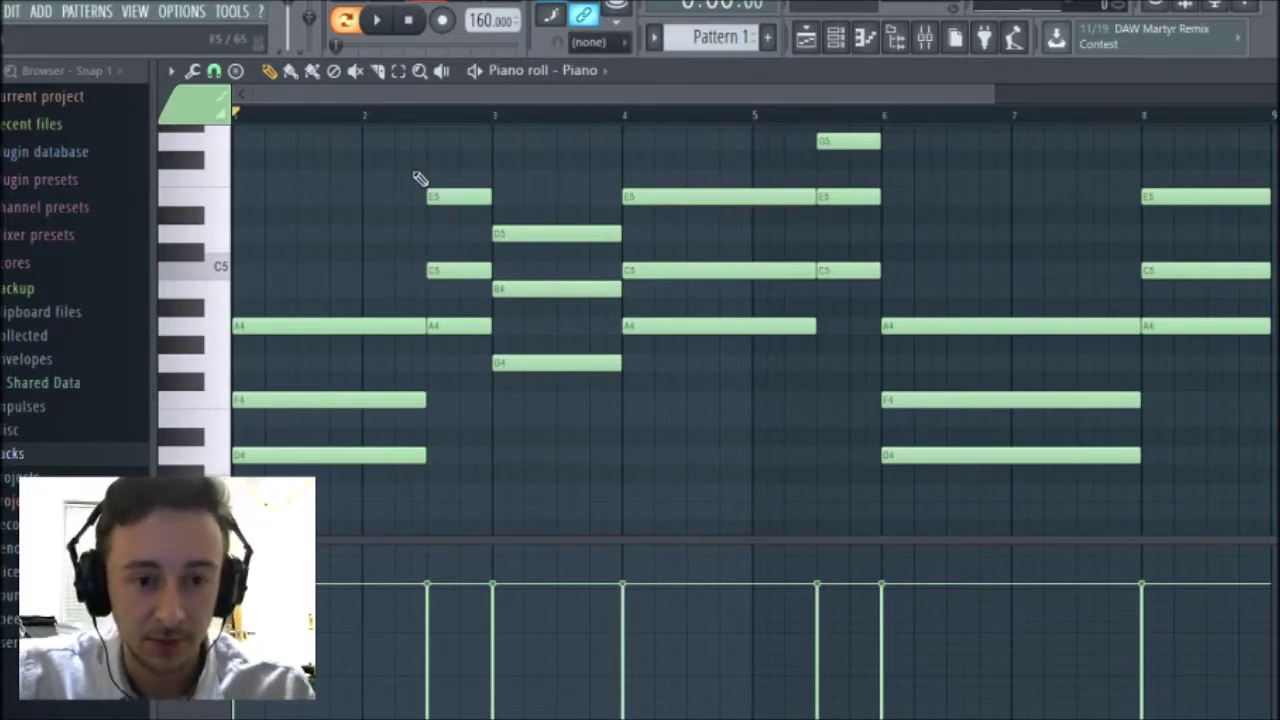
# Invert the short chord in bar 2 by lowering its C5 and E5 one octave.
pyautogui.moveTo(431, 151); pyautogui.dragTo(437, 268)
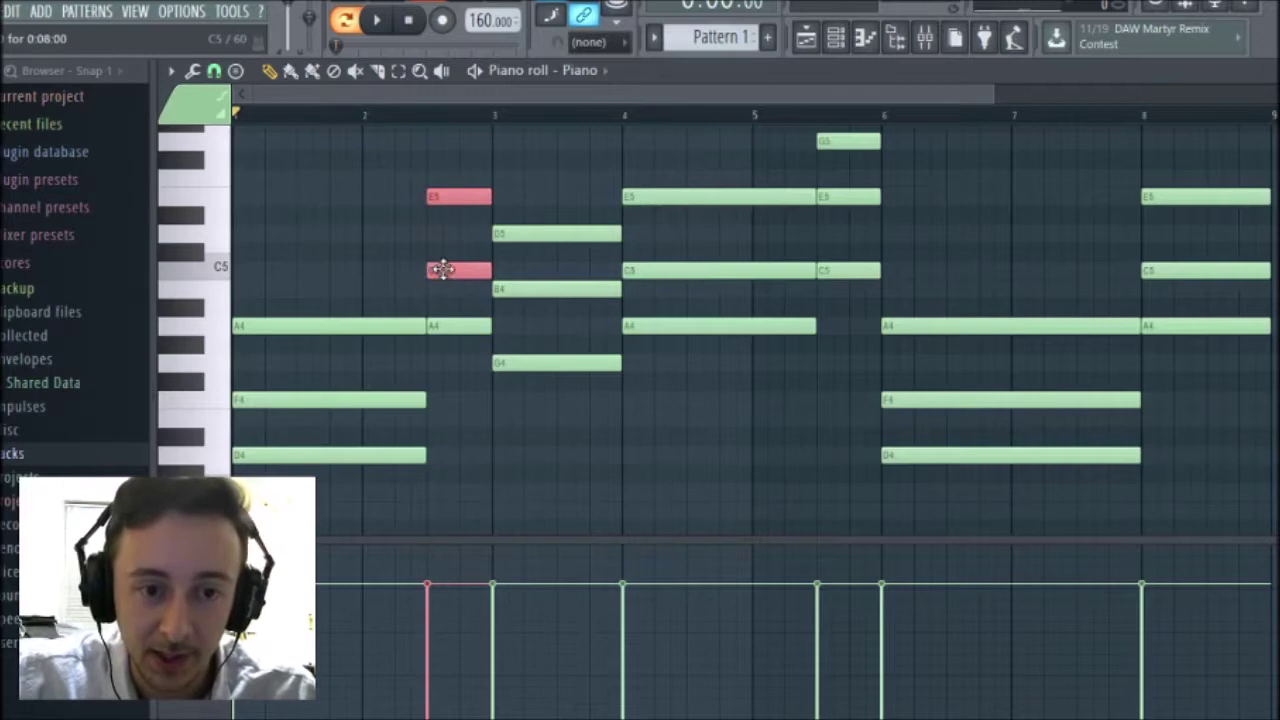
pyautogui.hotkey('ctrl', 'Down')
pyautogui.click(450, 272)
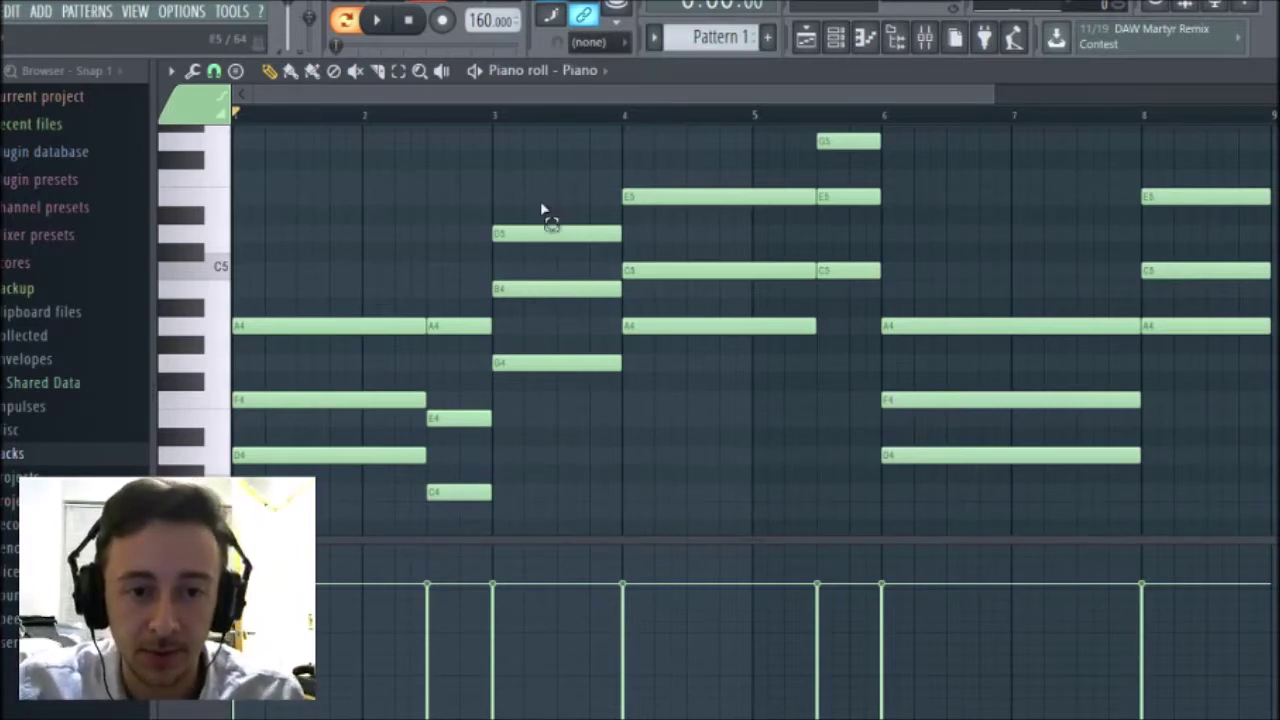
# Lower the top notes of the bar 3 and bar 4 chords one octave, to D4 and E4.
pyautogui.click(550, 233)
pyautogui.hotkey('ctrl', 'Down')
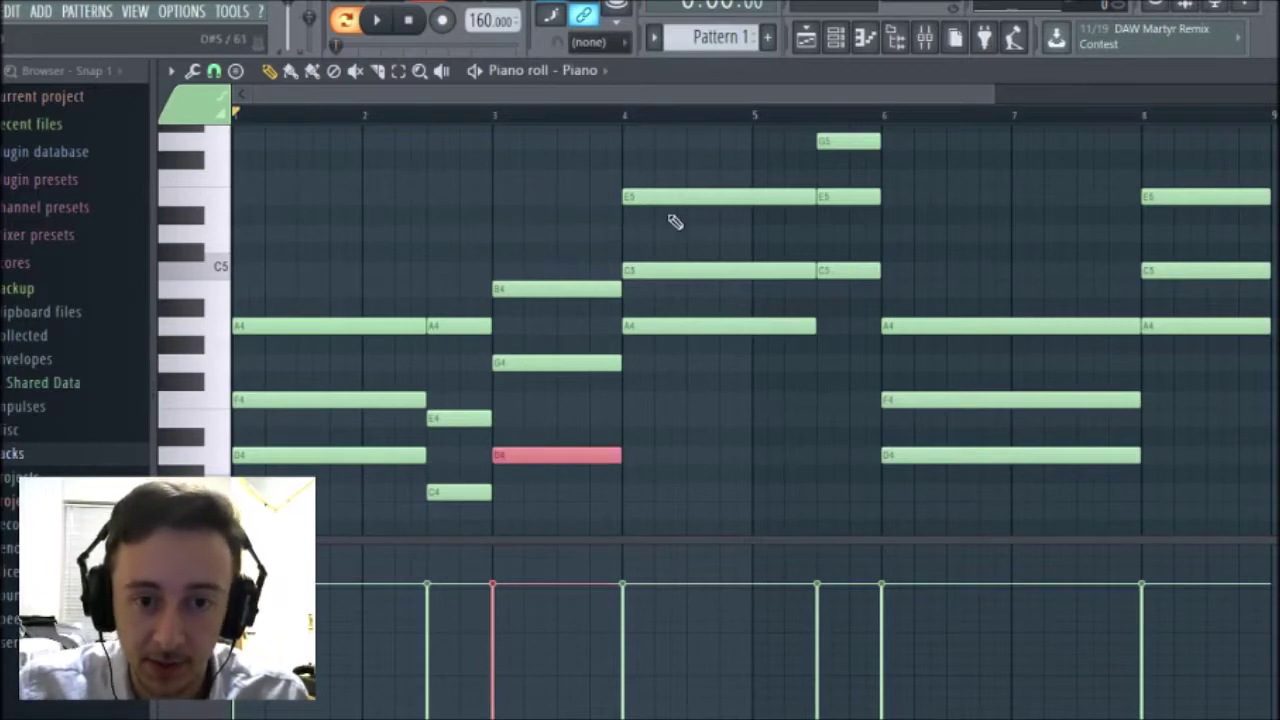
pyautogui.click(686, 196)
pyautogui.hotkey('ctrl', 'Down')
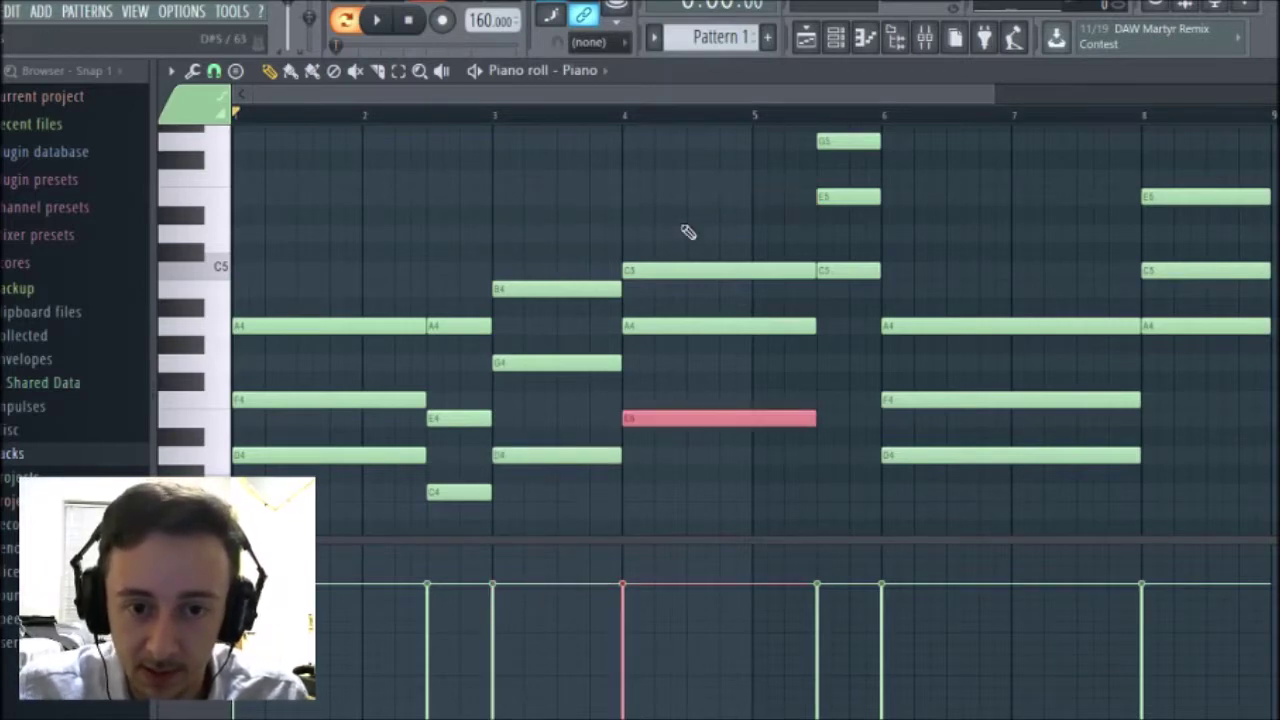
# Lower the short bar 5 chord's upper two notes to E4 and G4, and raise the bar 6 chord's root to D5.
pyautogui.moveTo(803, 130); pyautogui.dragTo(877, 214)
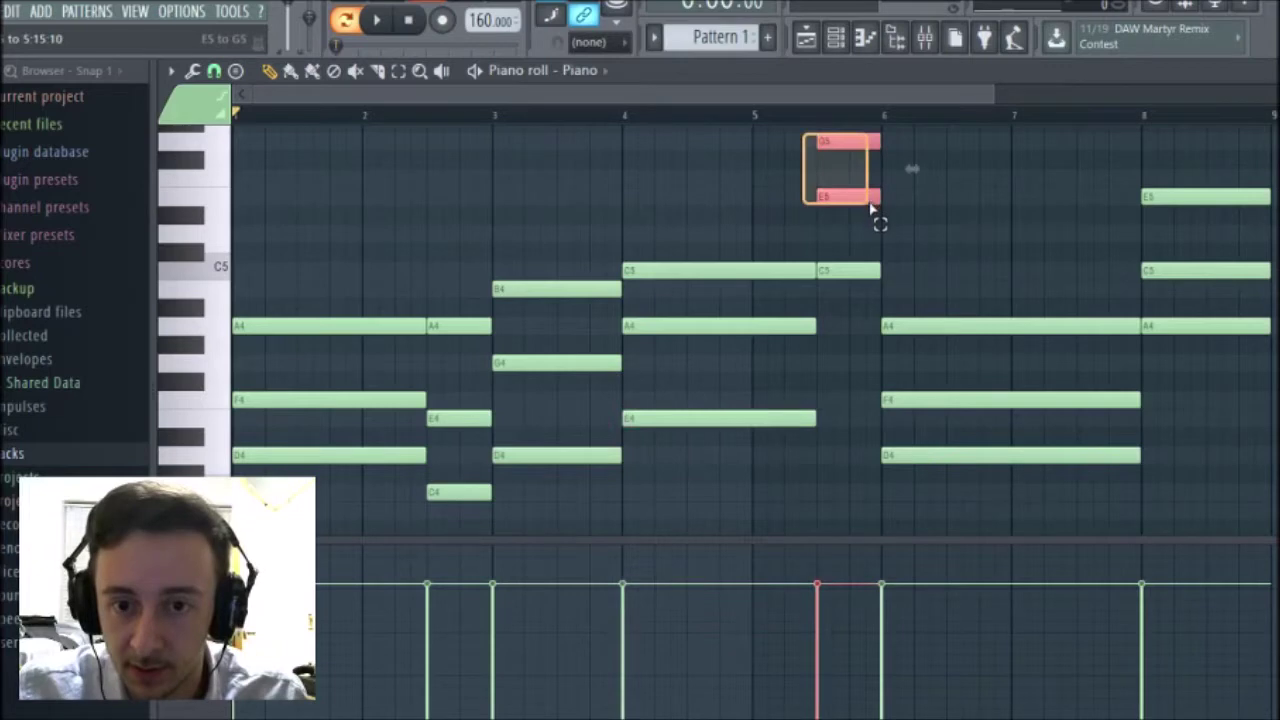
pyautogui.hotkey('ctrl', 'Down')
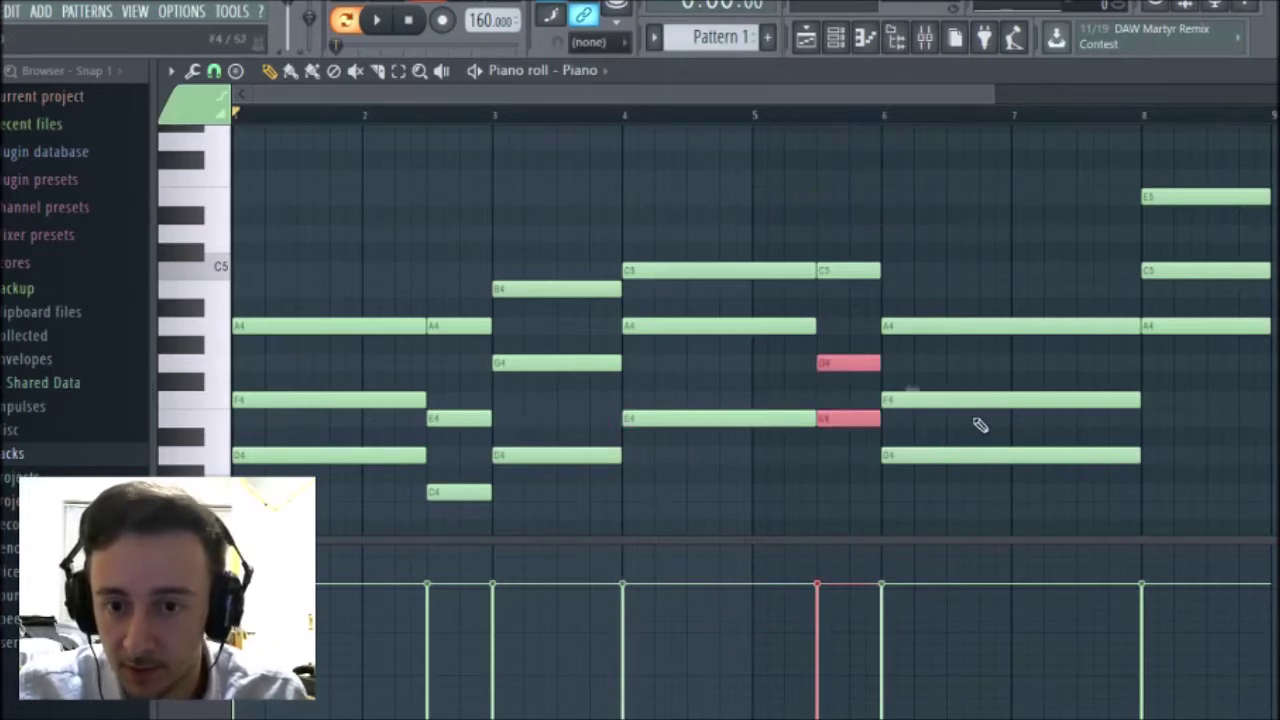
pyautogui.moveTo(958, 437); pyautogui.dragTo(986, 471)
pyautogui.hotkey('ctrl', 'Up')
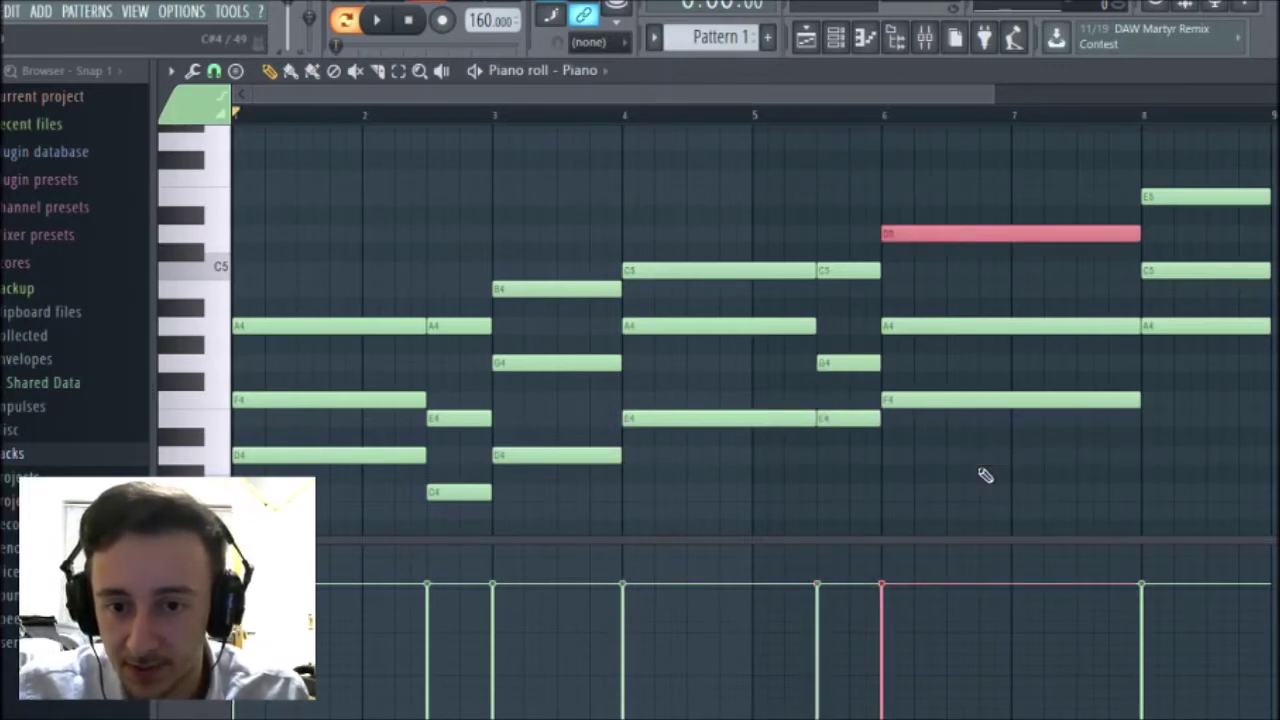
# Lower the top note of the bar 8 chord to E4, clear the selection and play back the inverted chords.
pyautogui.moveTo(1174, 189); pyautogui.dragTo(1194, 229)
pyautogui.hotkey('ctrl', 'Down')
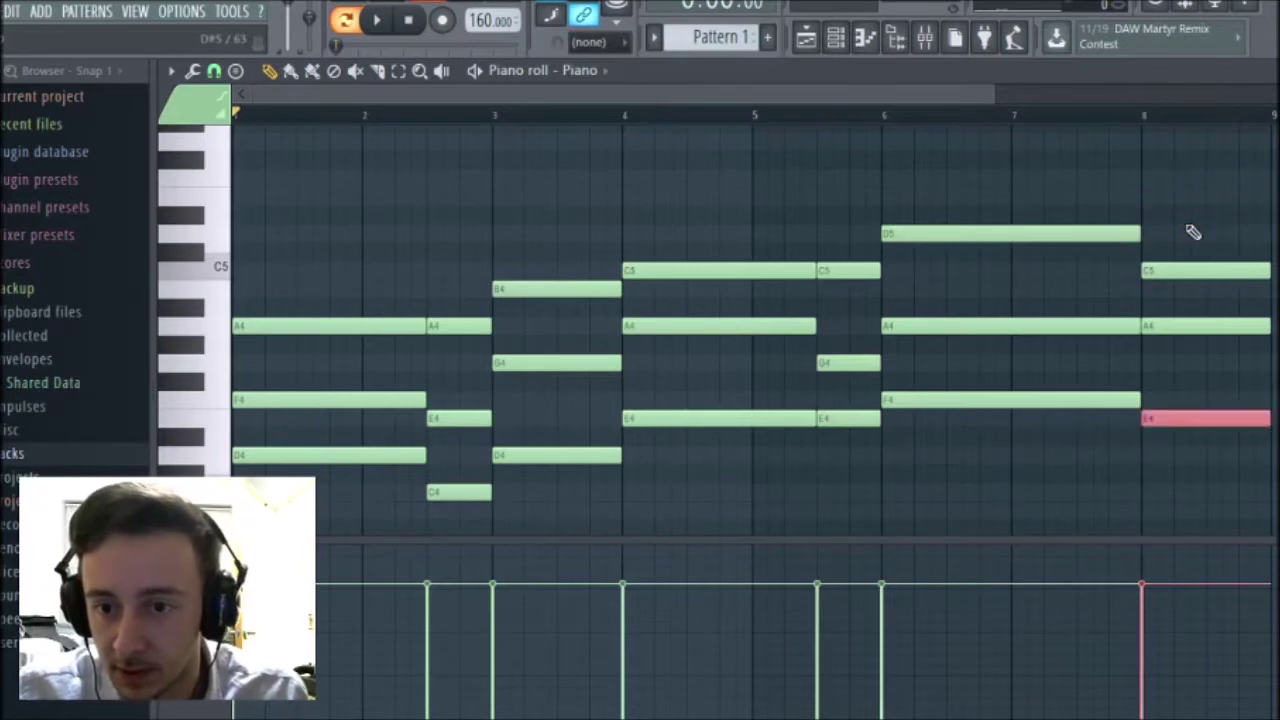
pyautogui.hotkey('ctrl', 'd')
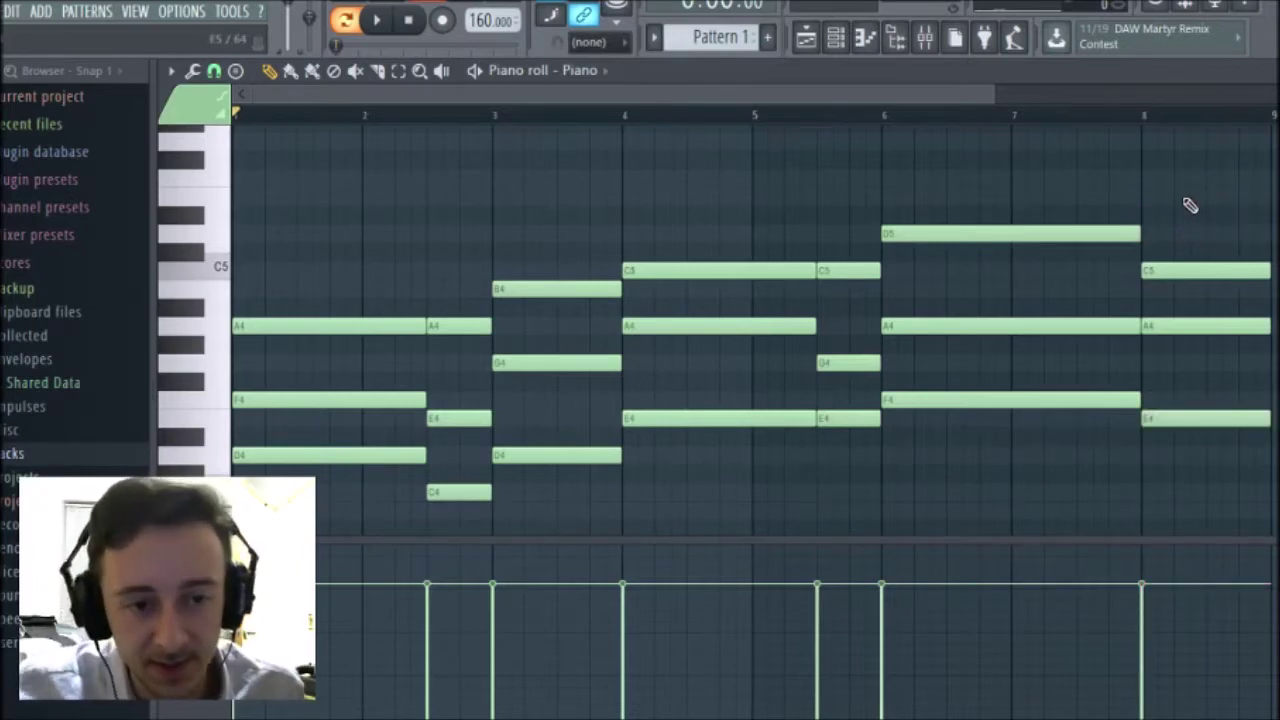
pyautogui.press('space')
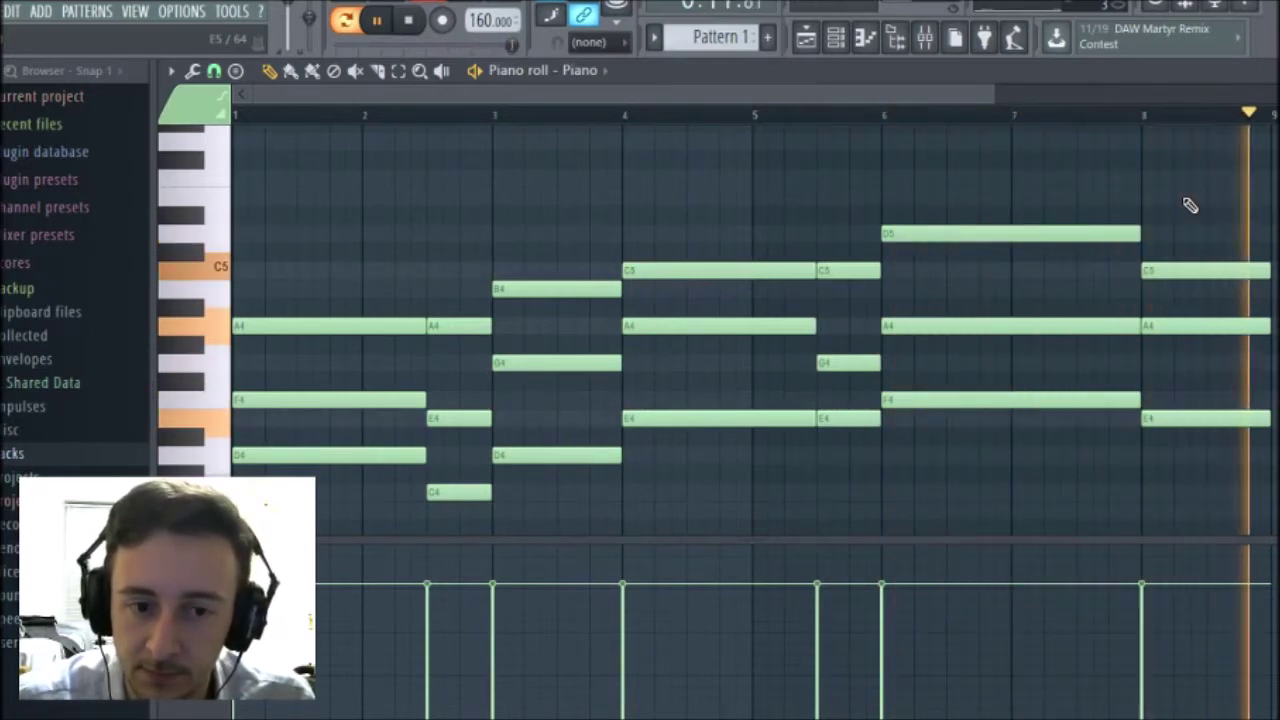
pyautogui.press('space')
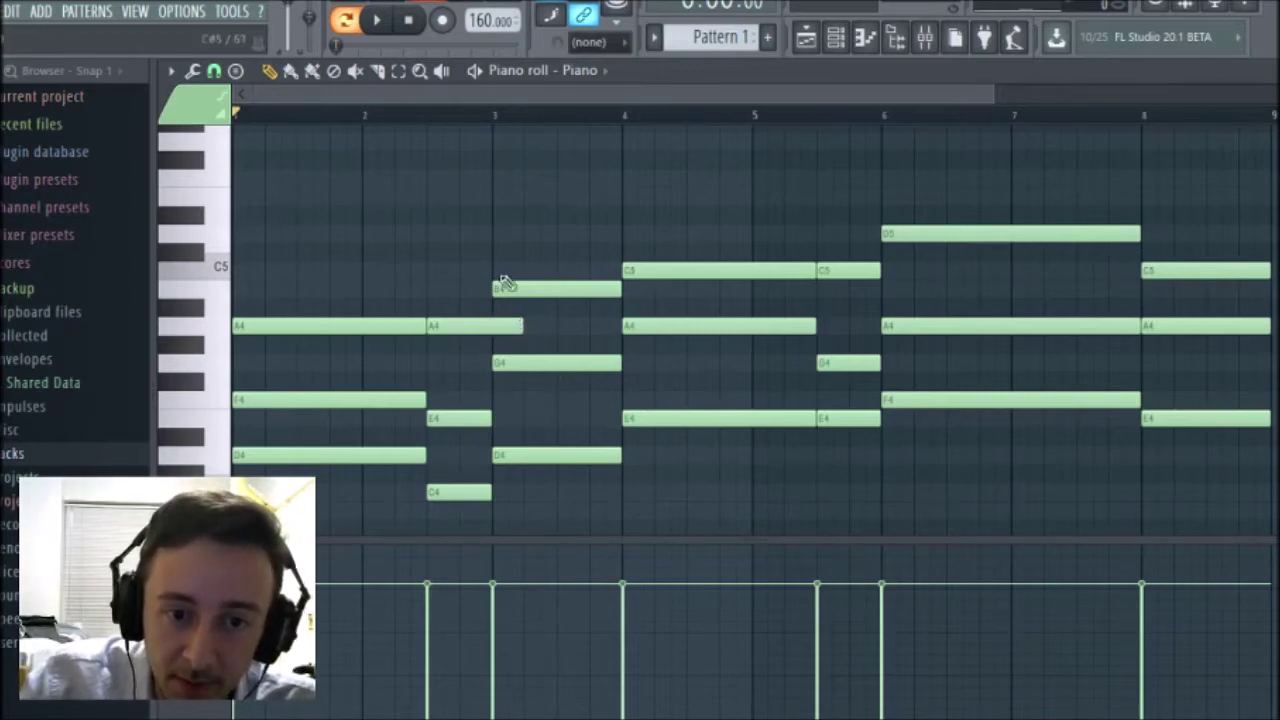
# Extend the short A4 one beat into bar 3, start the B4 there, ending it at bar 4, and play back.
pyautogui.moveTo(526, 289); pyautogui.dragTo(558, 293)
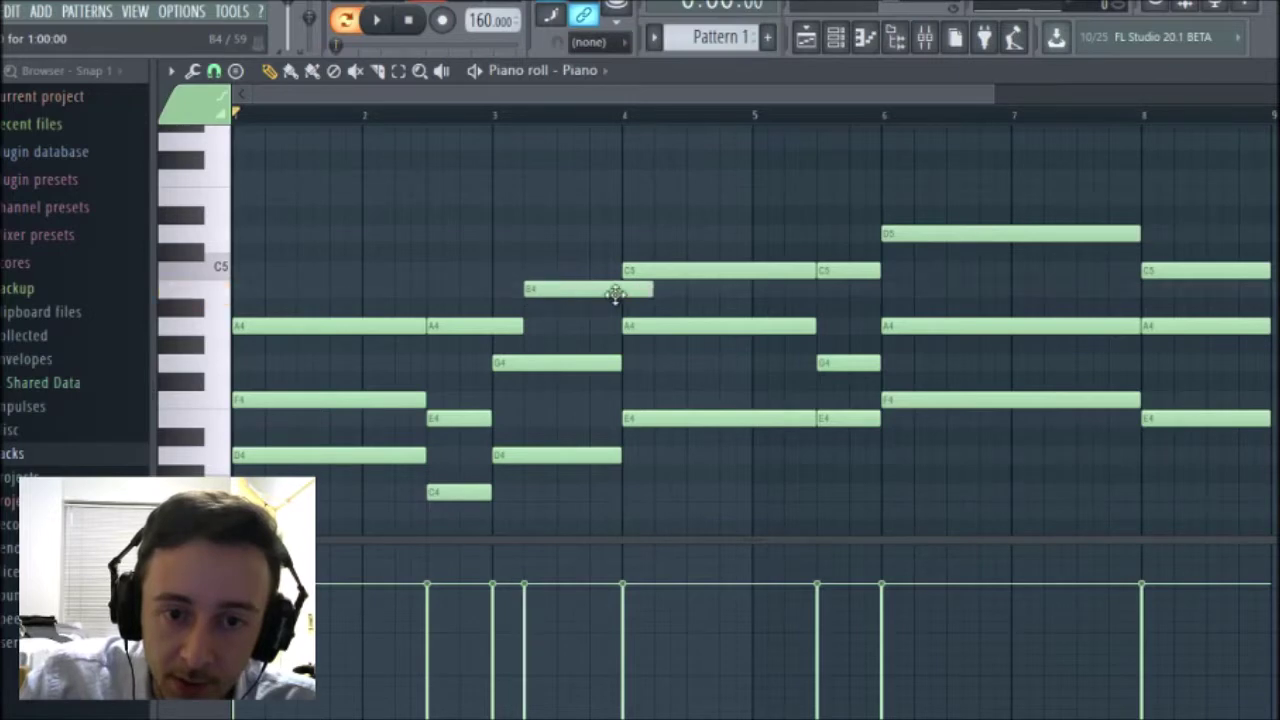
pyautogui.moveTo(654, 289); pyautogui.dragTo(618, 290)
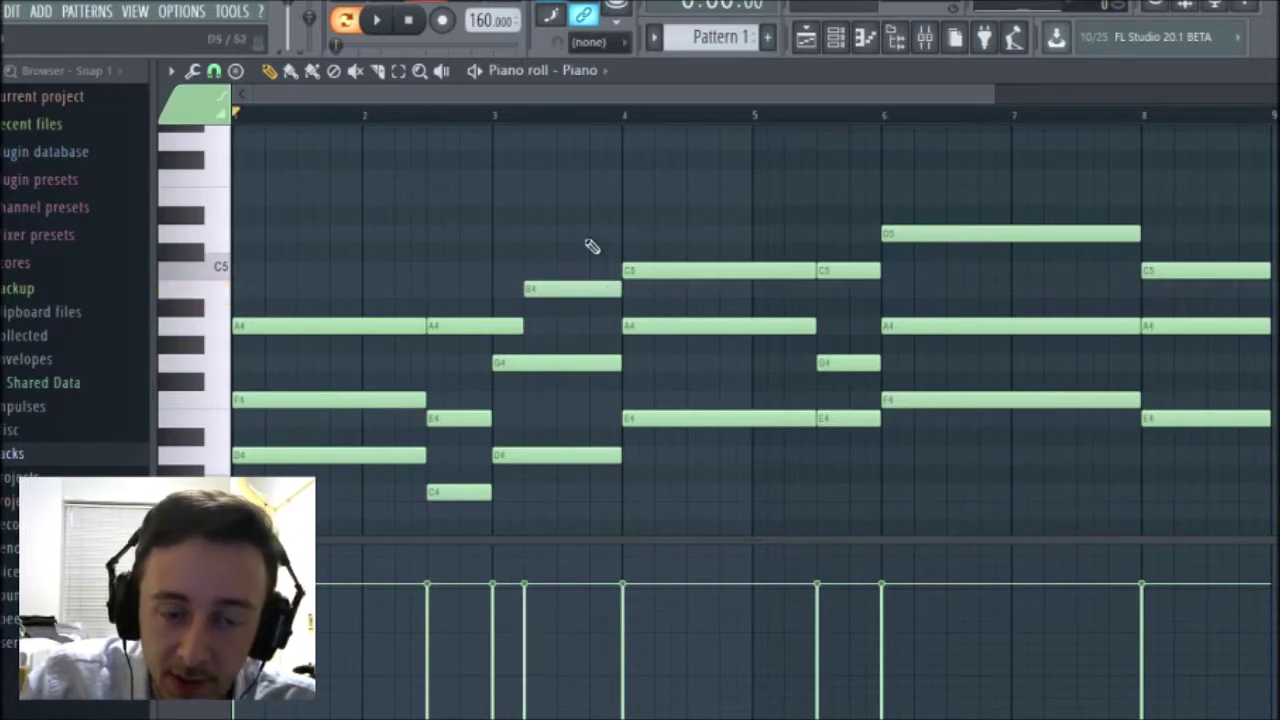
pyautogui.press('space')
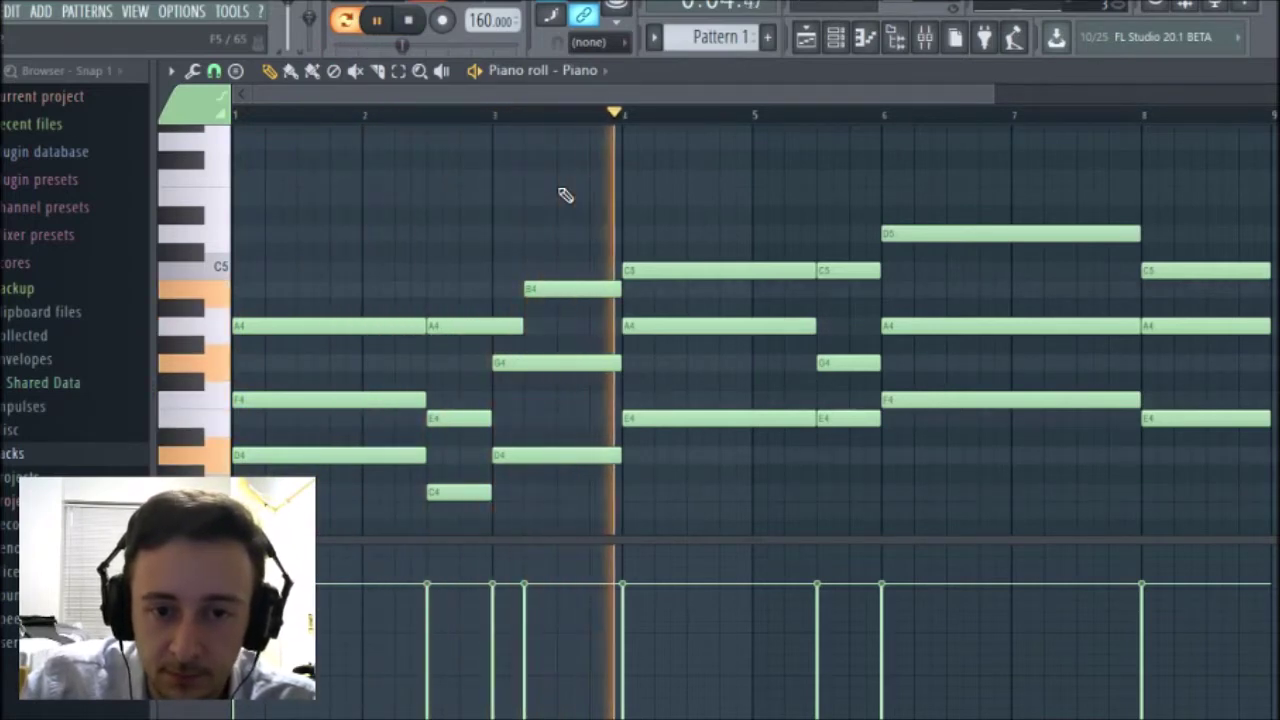
# Try ending the short A4 after one beat, adding a one-beat G4 and starting the B4 at bar 3, and play back.
pyautogui.press('space')
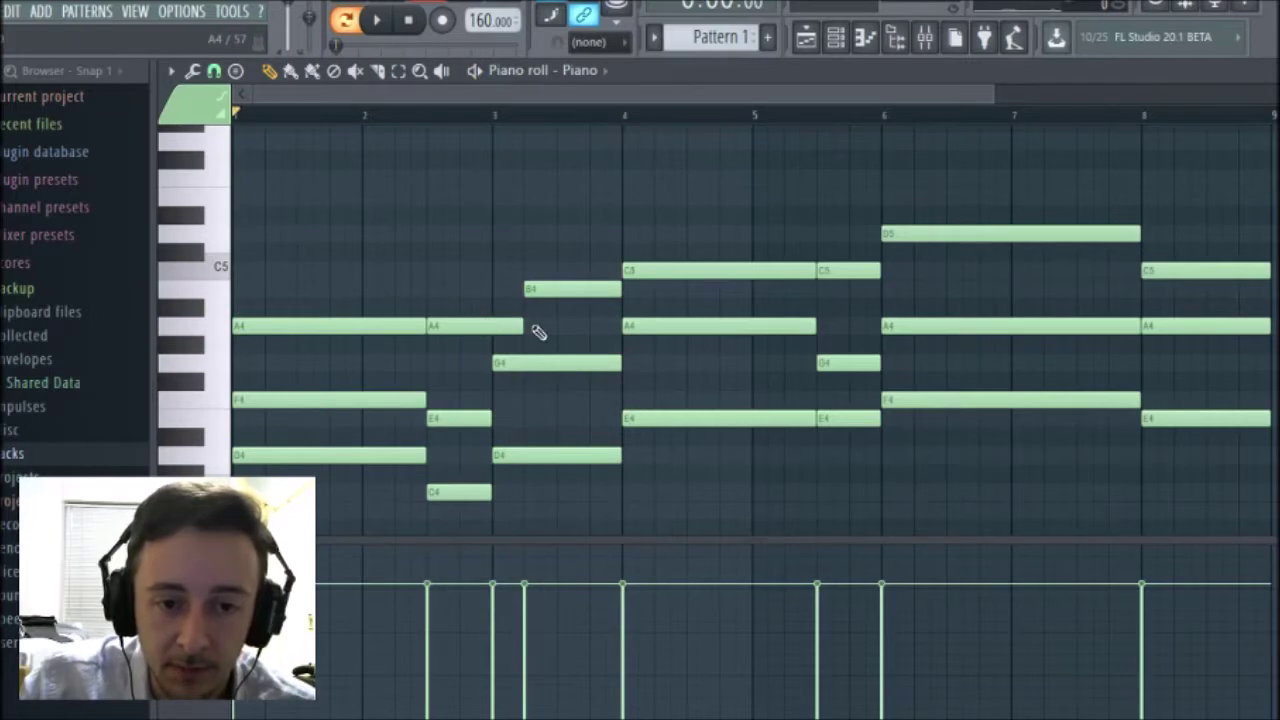
pyautogui.moveTo(511, 325); pyautogui.dragTo(461, 324)
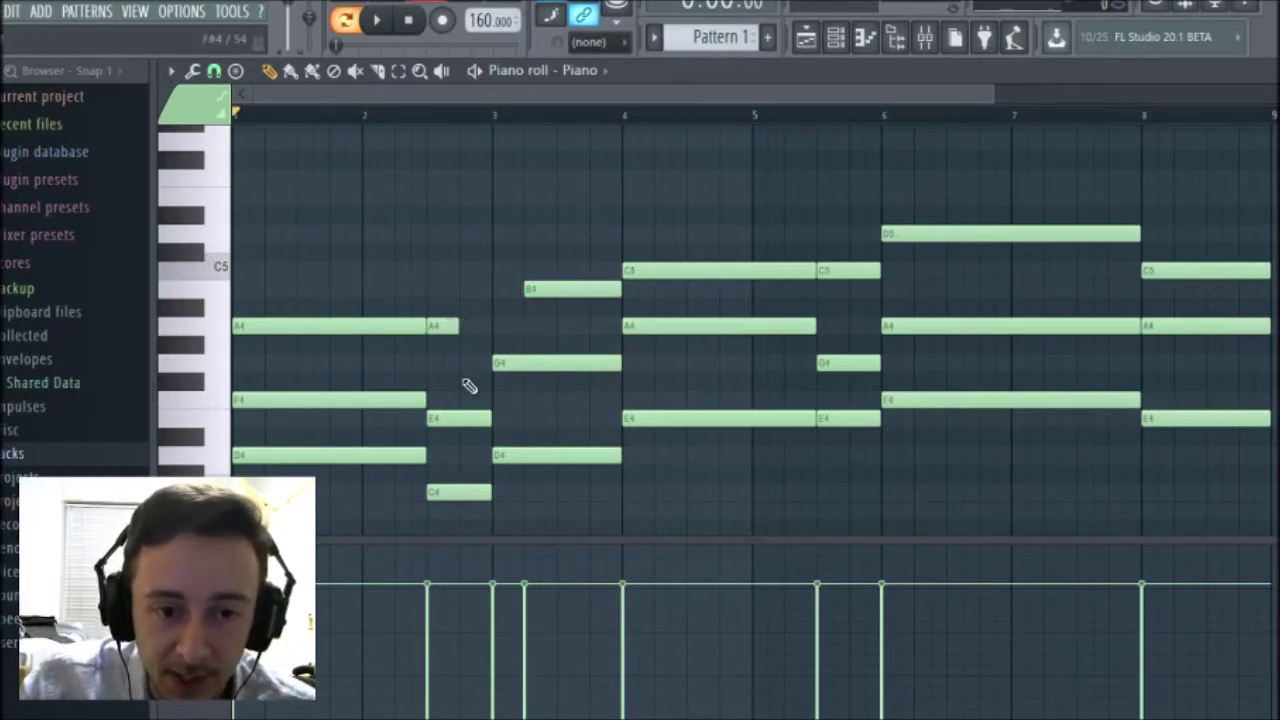
pyautogui.click(464, 366)
pyautogui.moveTo(543, 281); pyautogui.dragTo(508, 283)
pyautogui.moveTo(588, 289); pyautogui.dragTo(620, 286)
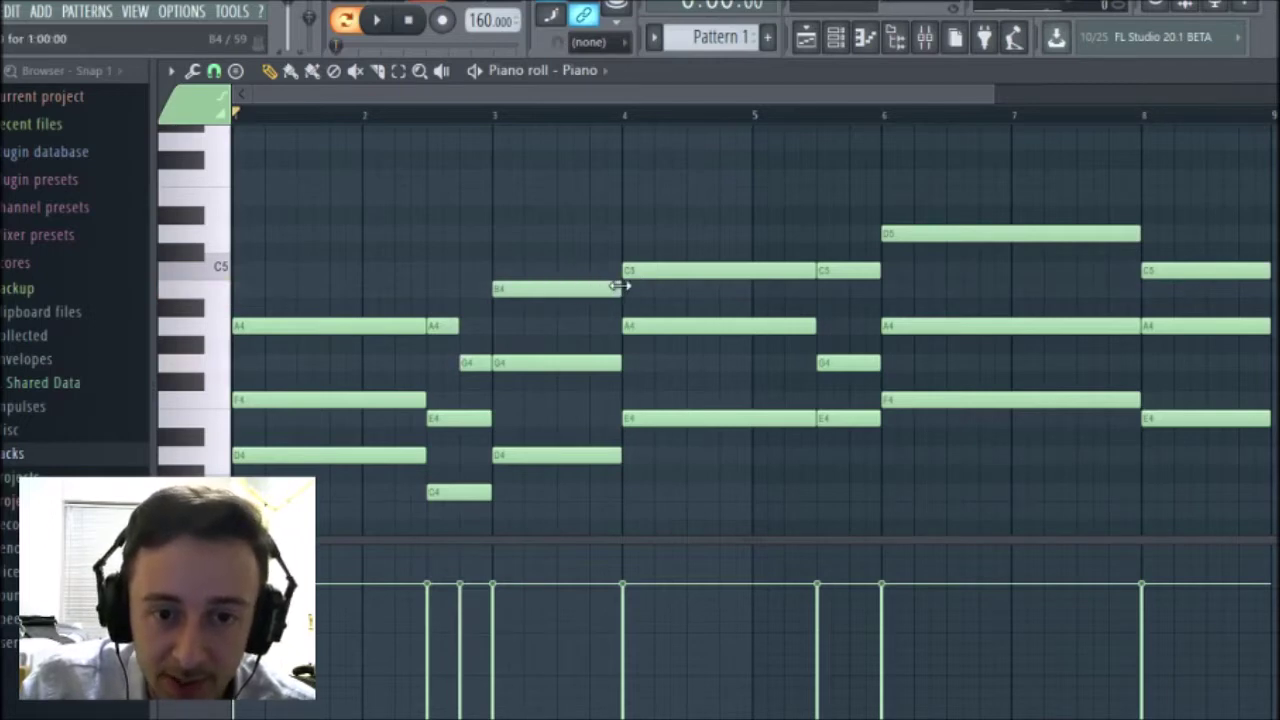
pyautogui.press('space')
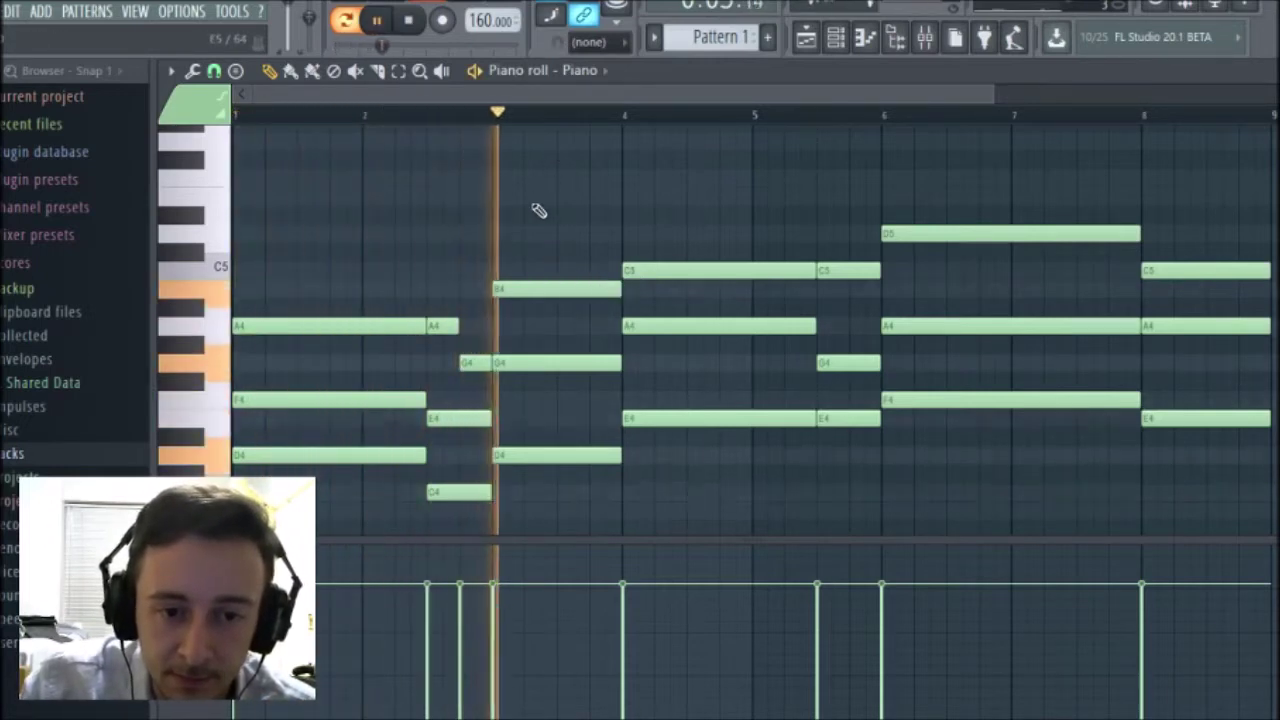
pyautogui.press('space')
# Delete the one-beat G4 before bar 3, extend the short A4 one beat into bar 3, and shift the B4 to start there.
pyautogui.rightClick(476, 362)
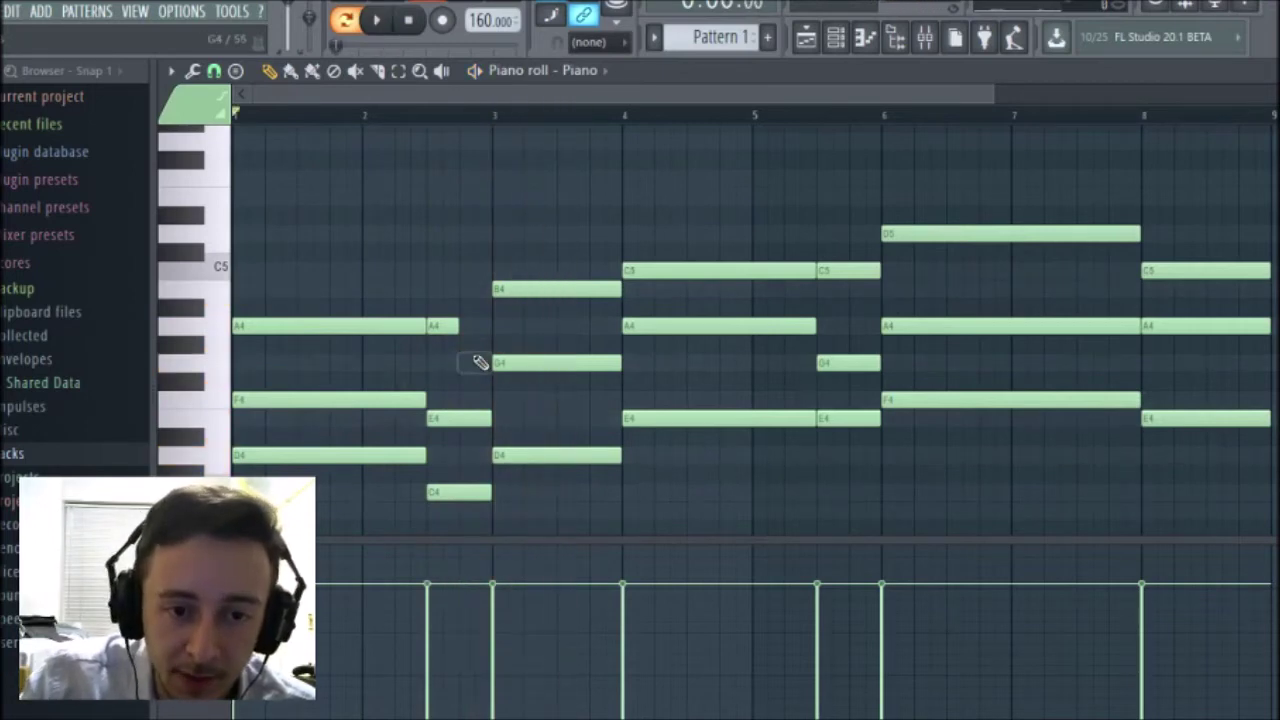
pyautogui.moveTo(456, 325)
pyautogui.mouseDown()
pyautogui.moveTo(522, 326)
pyautogui.moveTo(546, 291)
pyautogui.mouseUp()
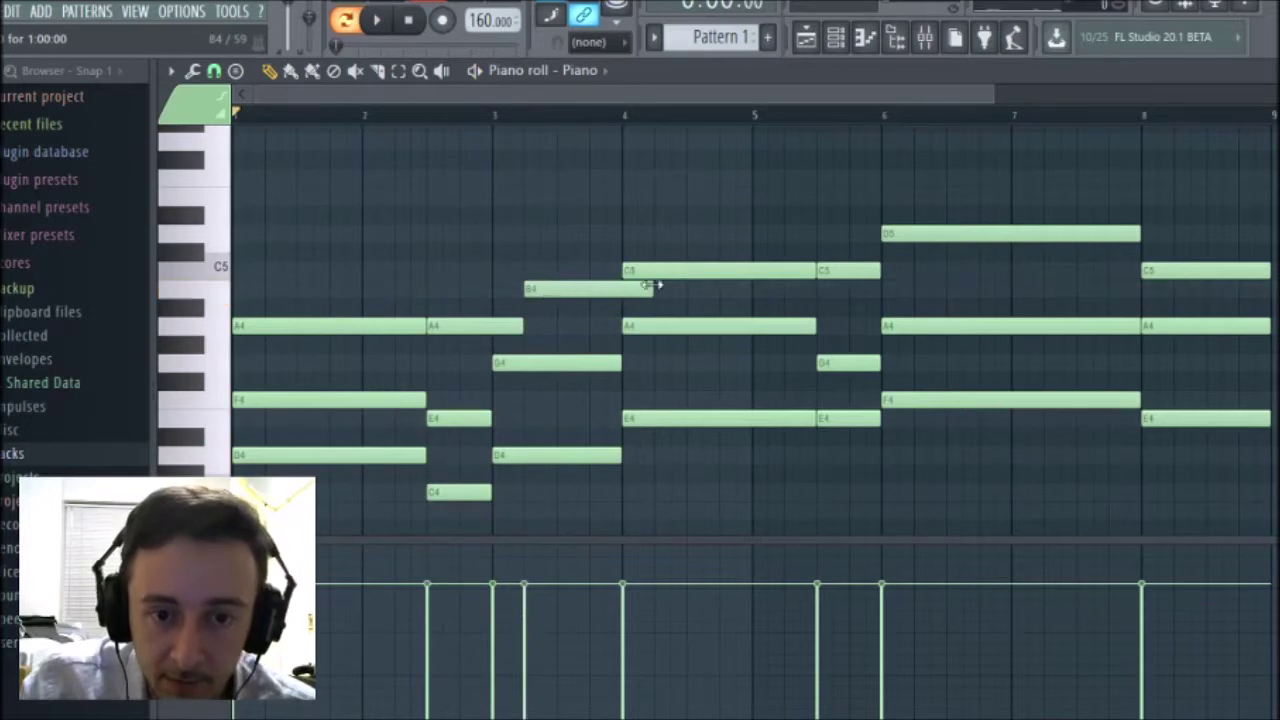
pyautogui.moveTo(652, 287); pyautogui.dragTo(607, 289)
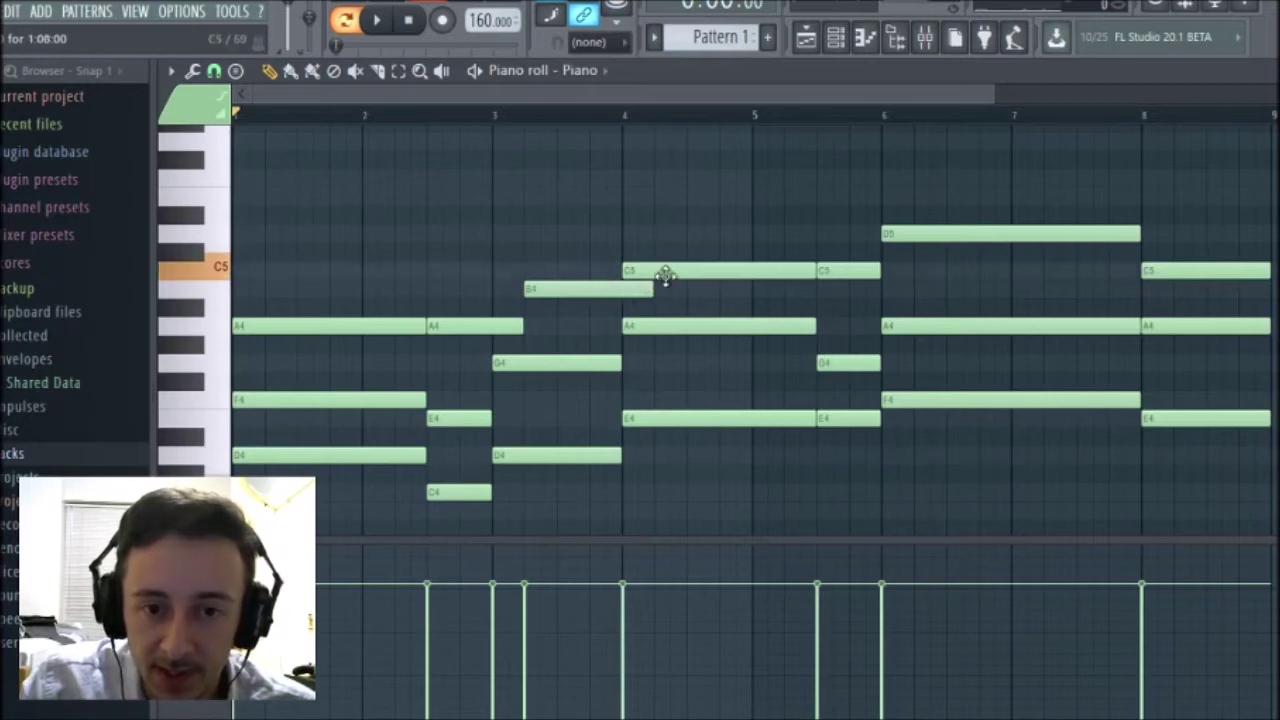
# Start the long C5 one beat into bar 4, keeping its end at the middle of bar 5.
pyautogui.moveTo(663, 277); pyautogui.dragTo(691, 277)
pyautogui.moveTo(800, 277)
pyautogui.mouseDown()
pyautogui.moveTo(815, 288)
pyautogui.moveTo(797, 268)
pyautogui.mouseUp()
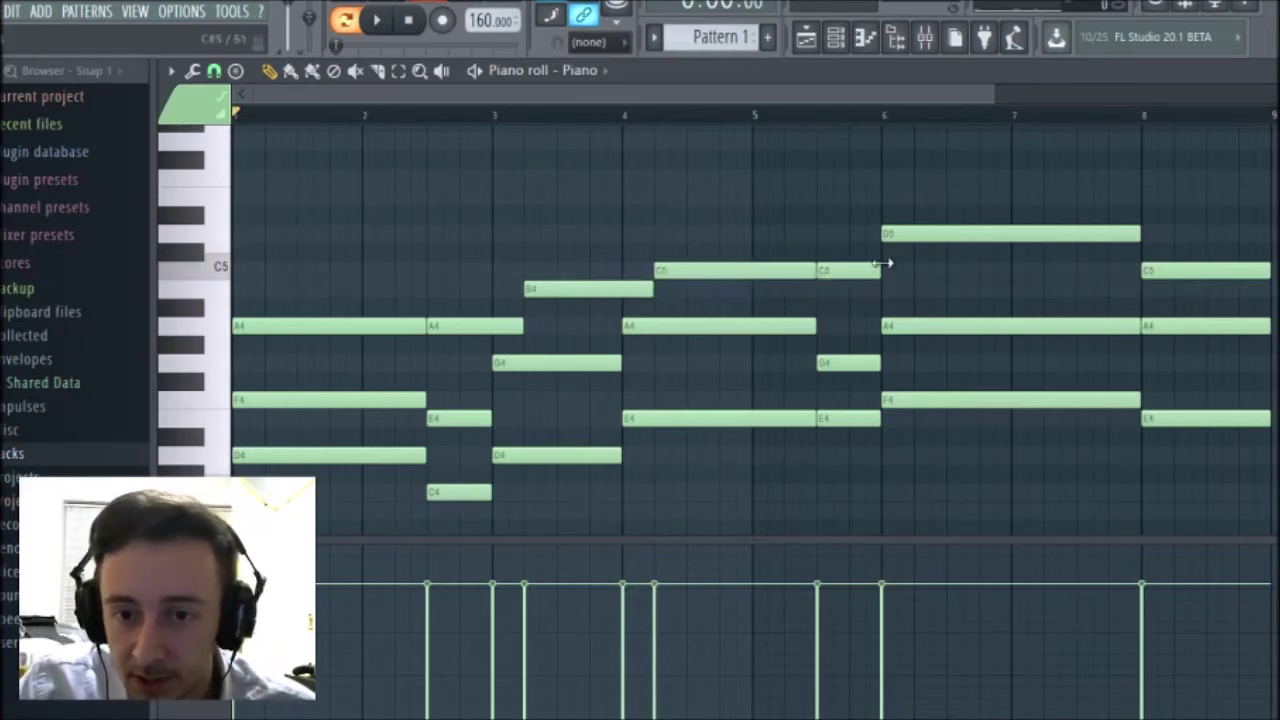
# Extend the short C5 one beat into bar 6, start the D5 there, ending it at bar 8, and play back.
pyautogui.moveTo(878, 267); pyautogui.dragTo(902, 267)
pyautogui.moveTo(985, 233); pyautogui.dragTo(1006, 231)
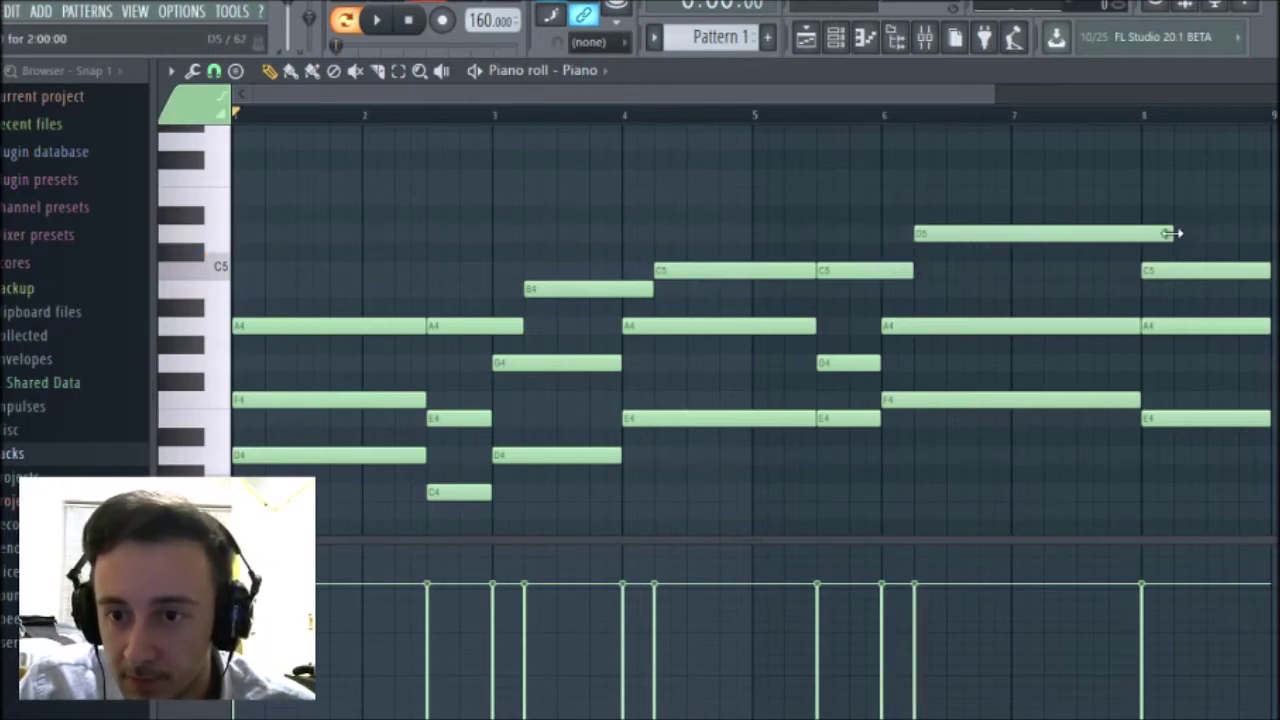
pyautogui.moveTo(1173, 233); pyautogui.dragTo(1146, 234)
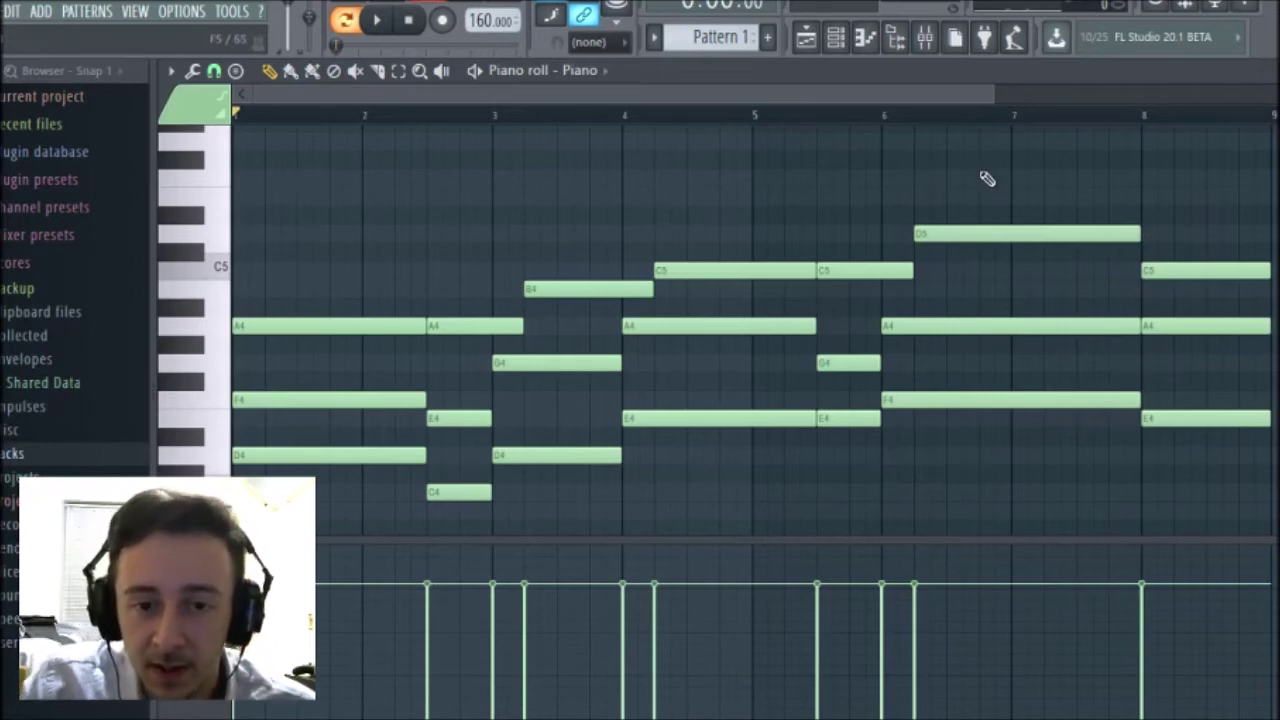
pyautogui.press('space')
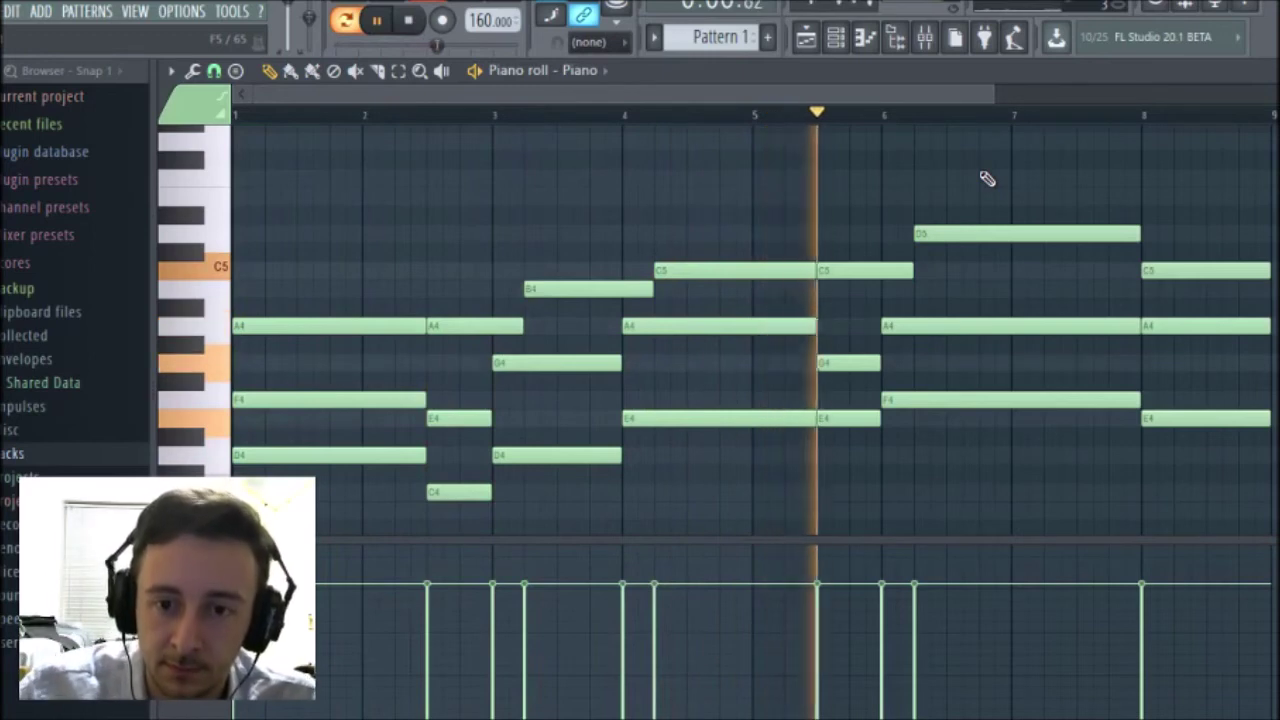
pyautogui.press('space')
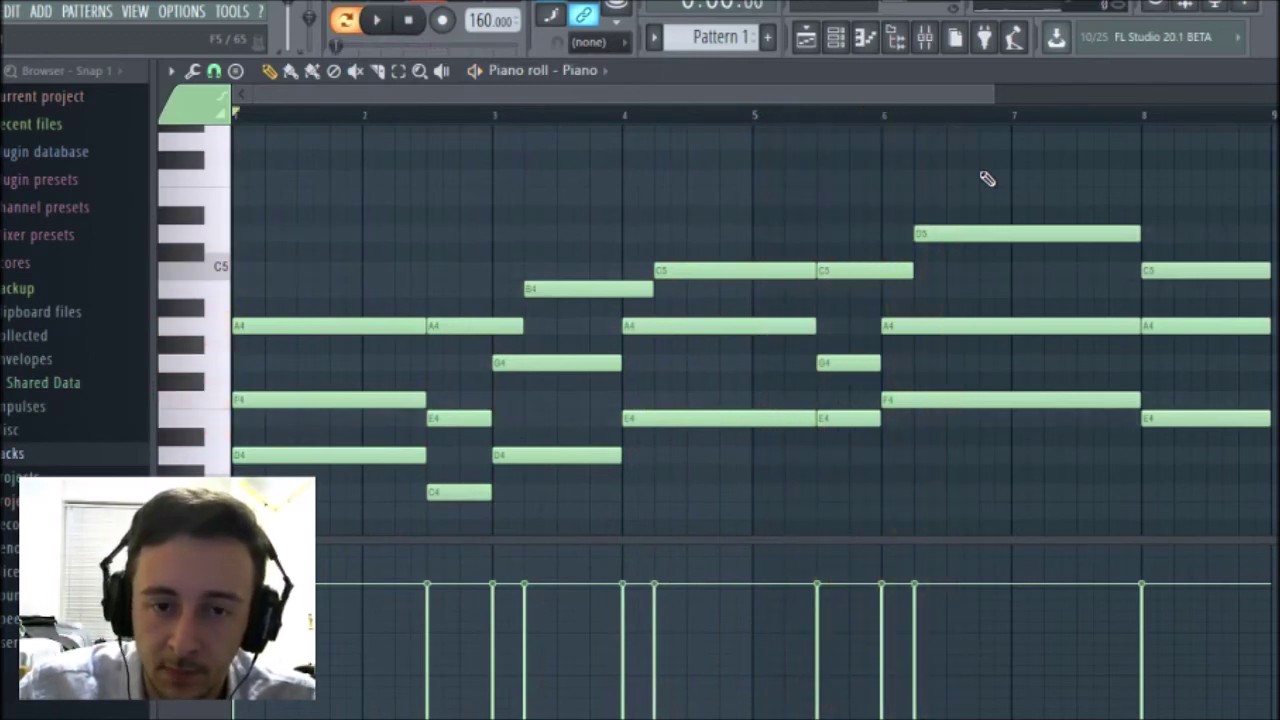